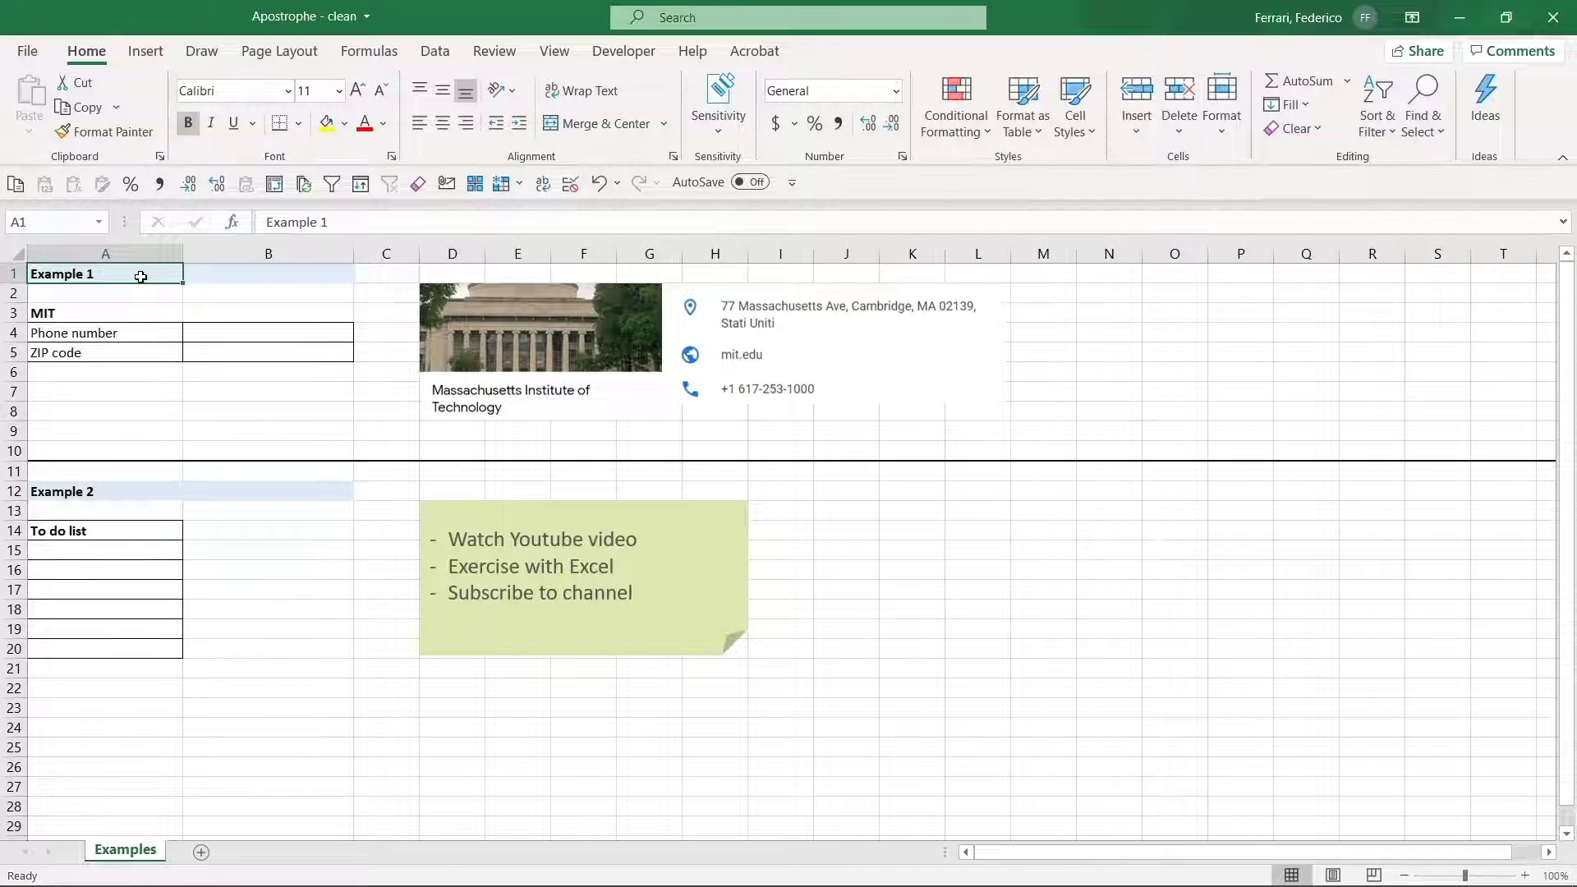
key(Down)
key(Down)
key(Down)
key(Right)
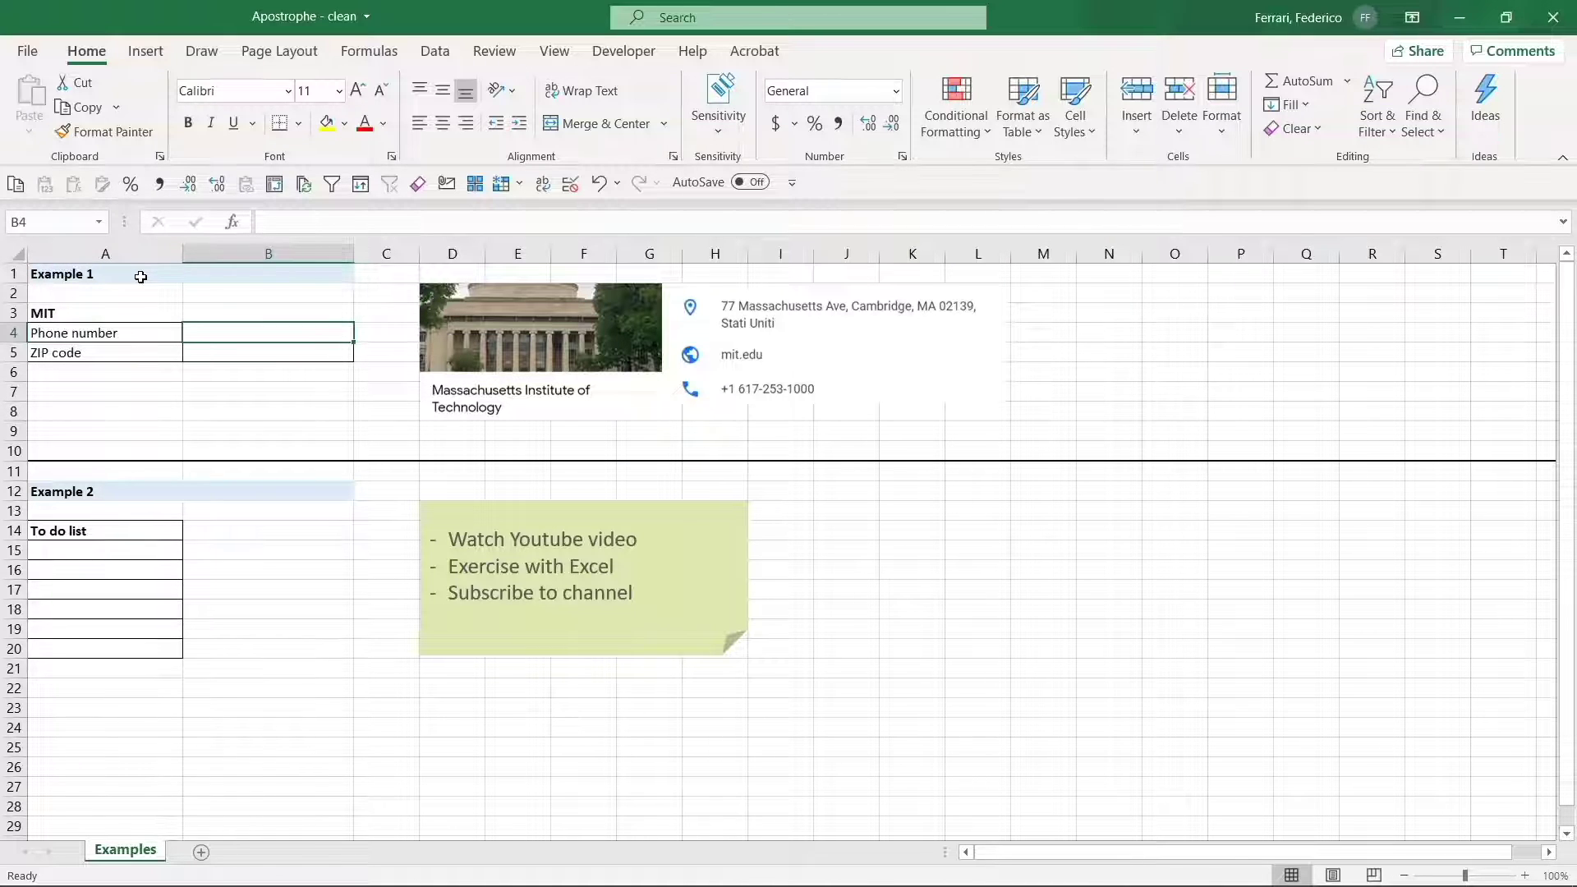
text(001)
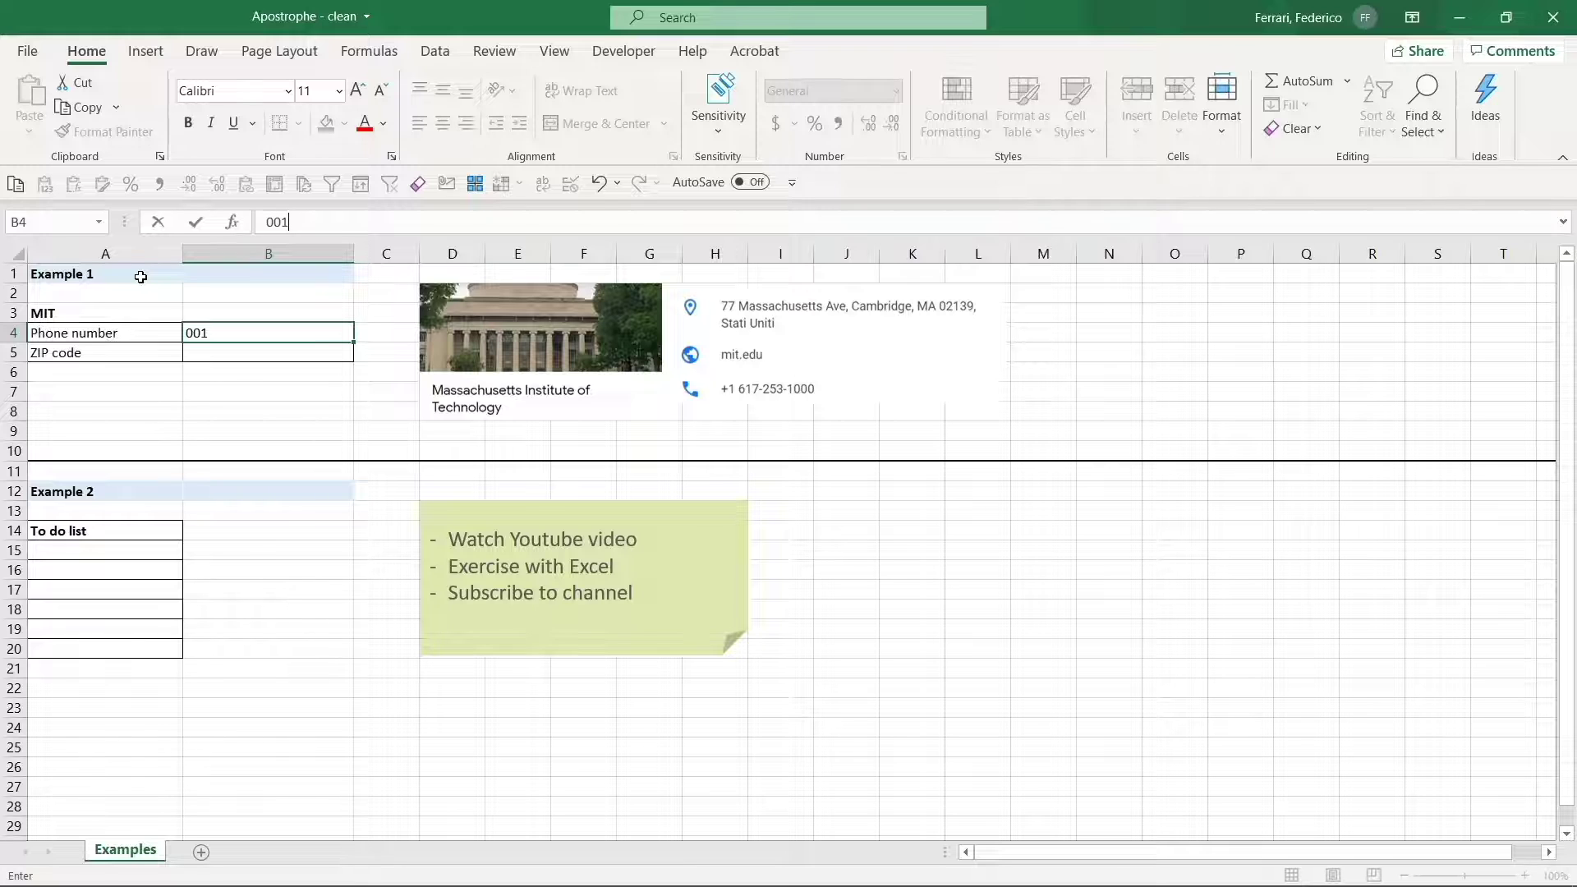
key(Return)
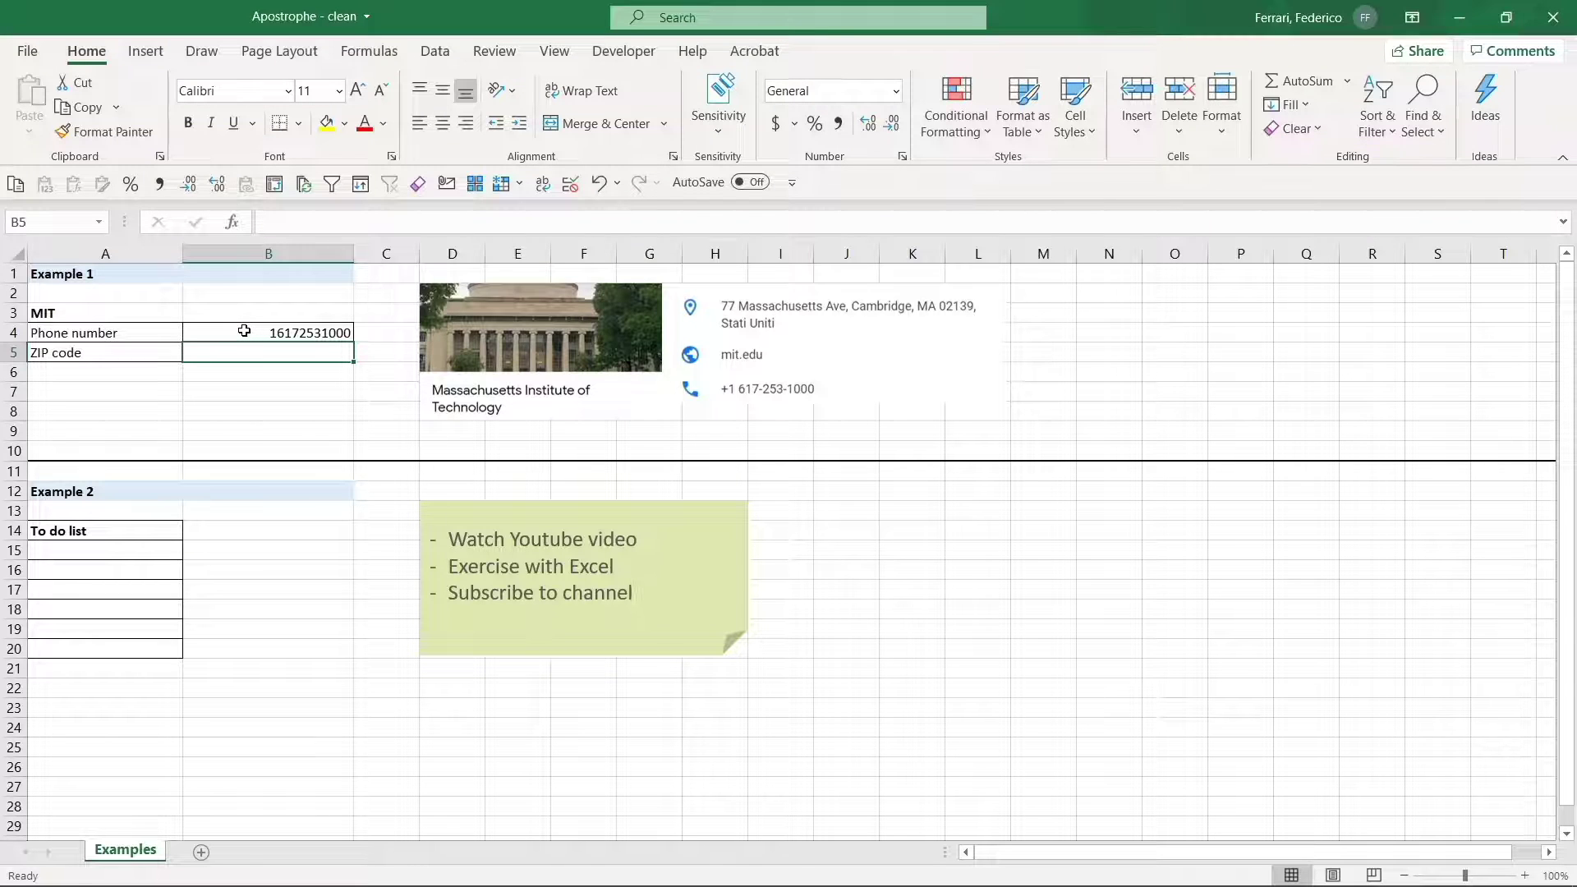
click(244, 332)
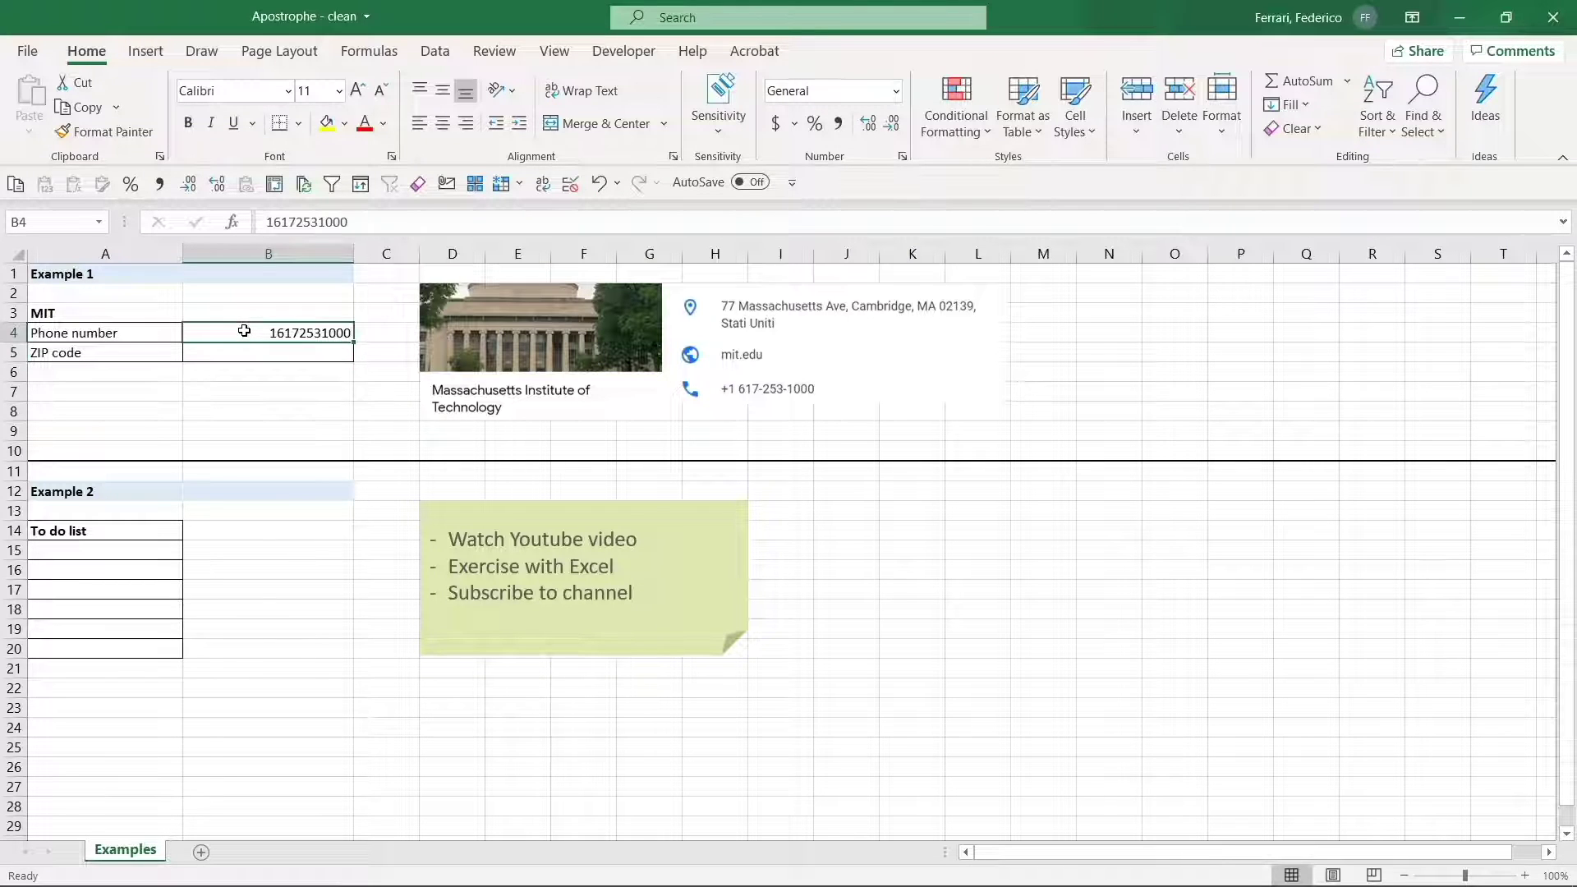
click(263, 222)
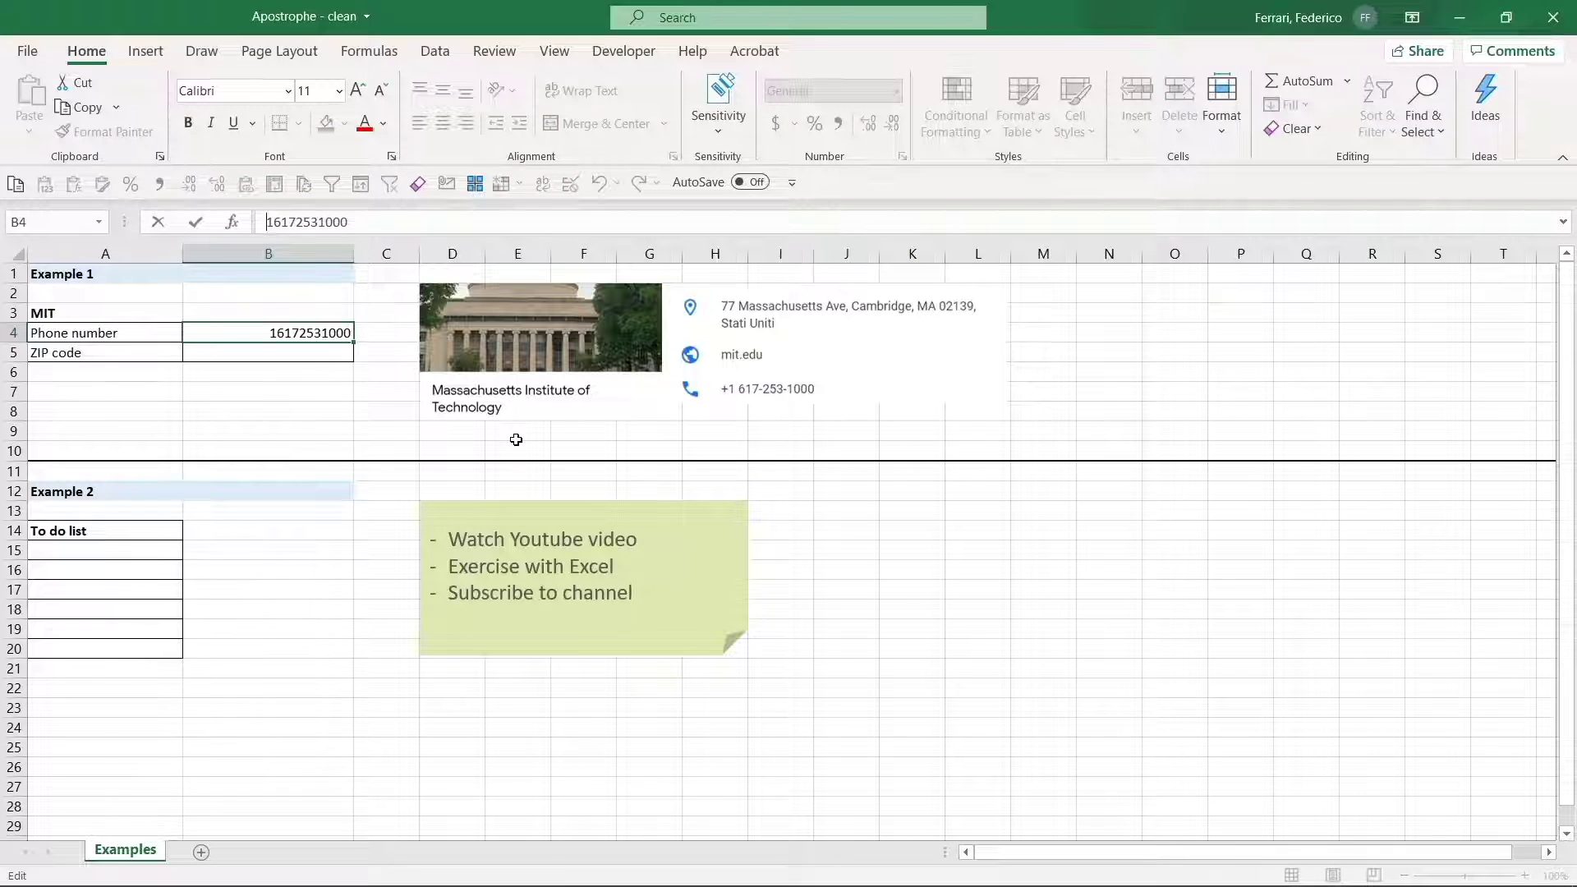
text(+)
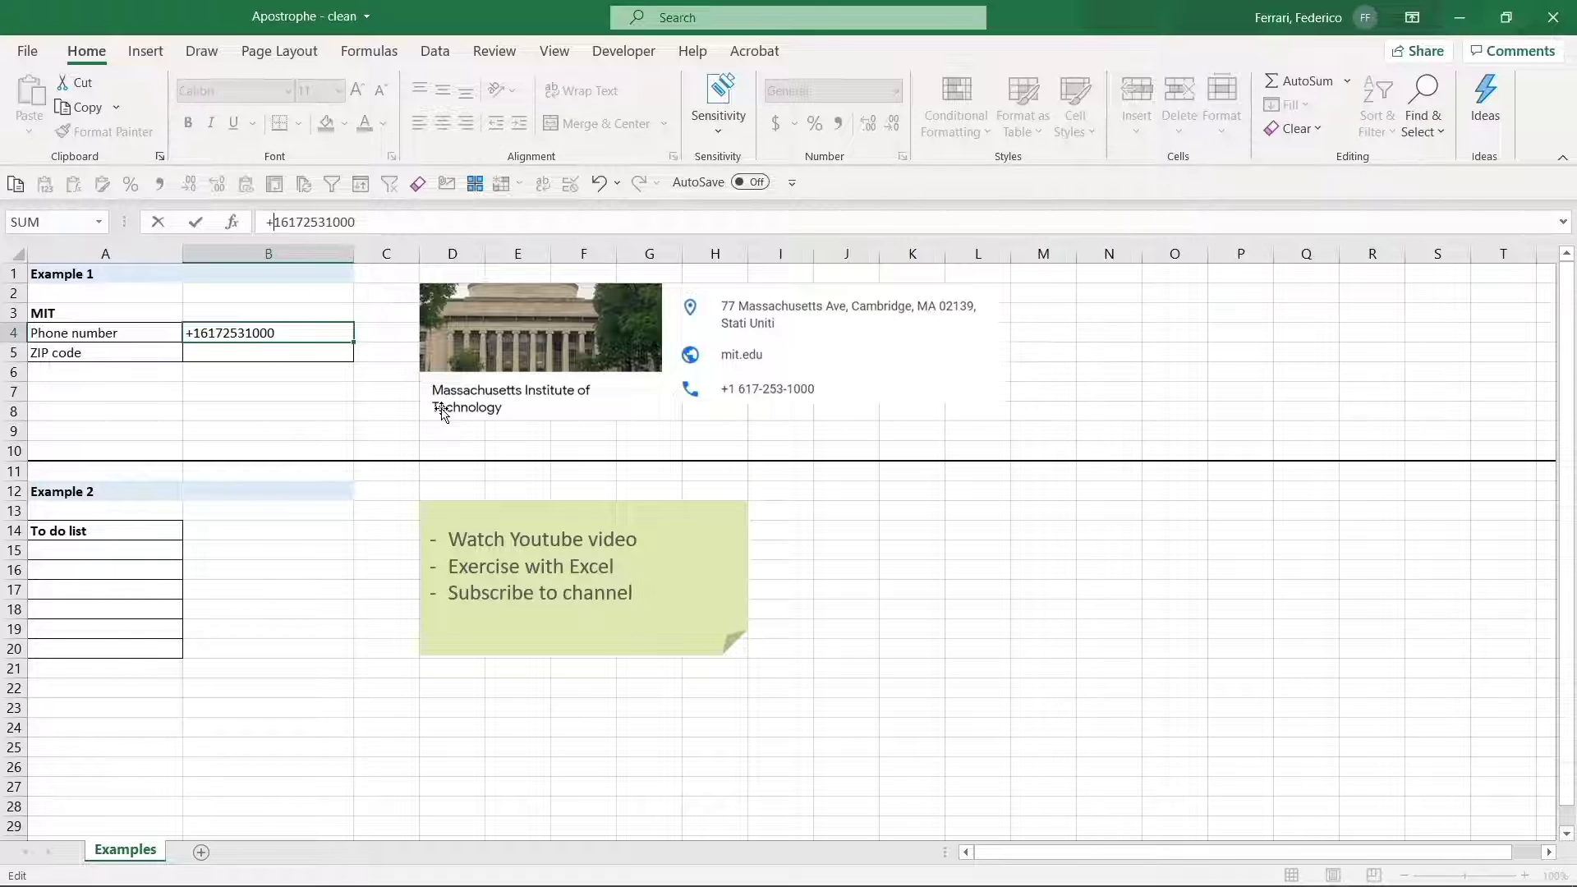
key(Return)
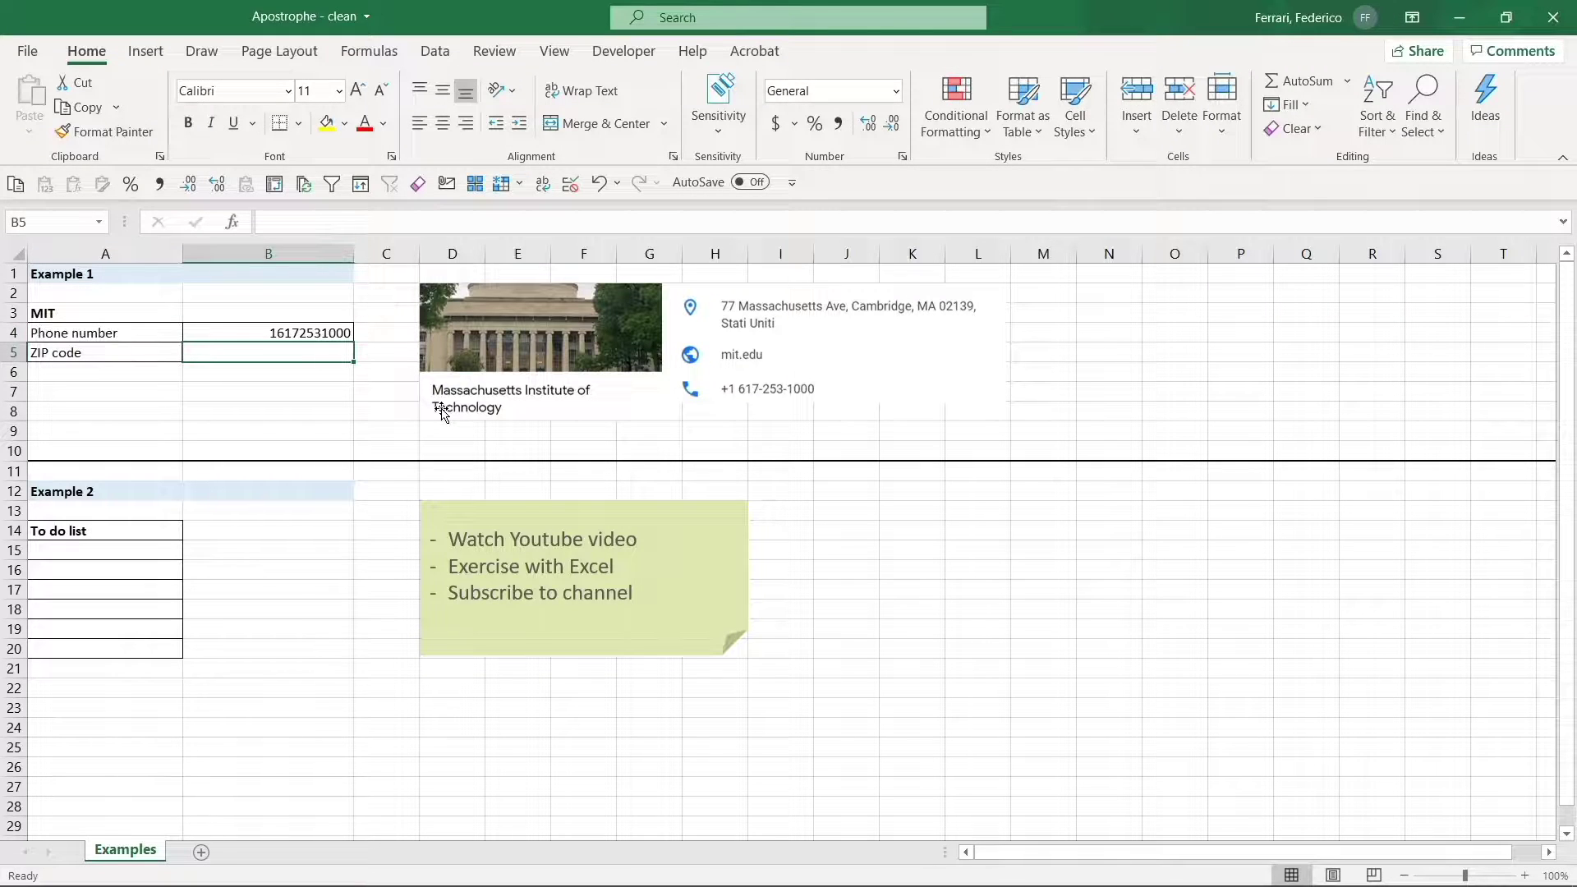
key(Up)
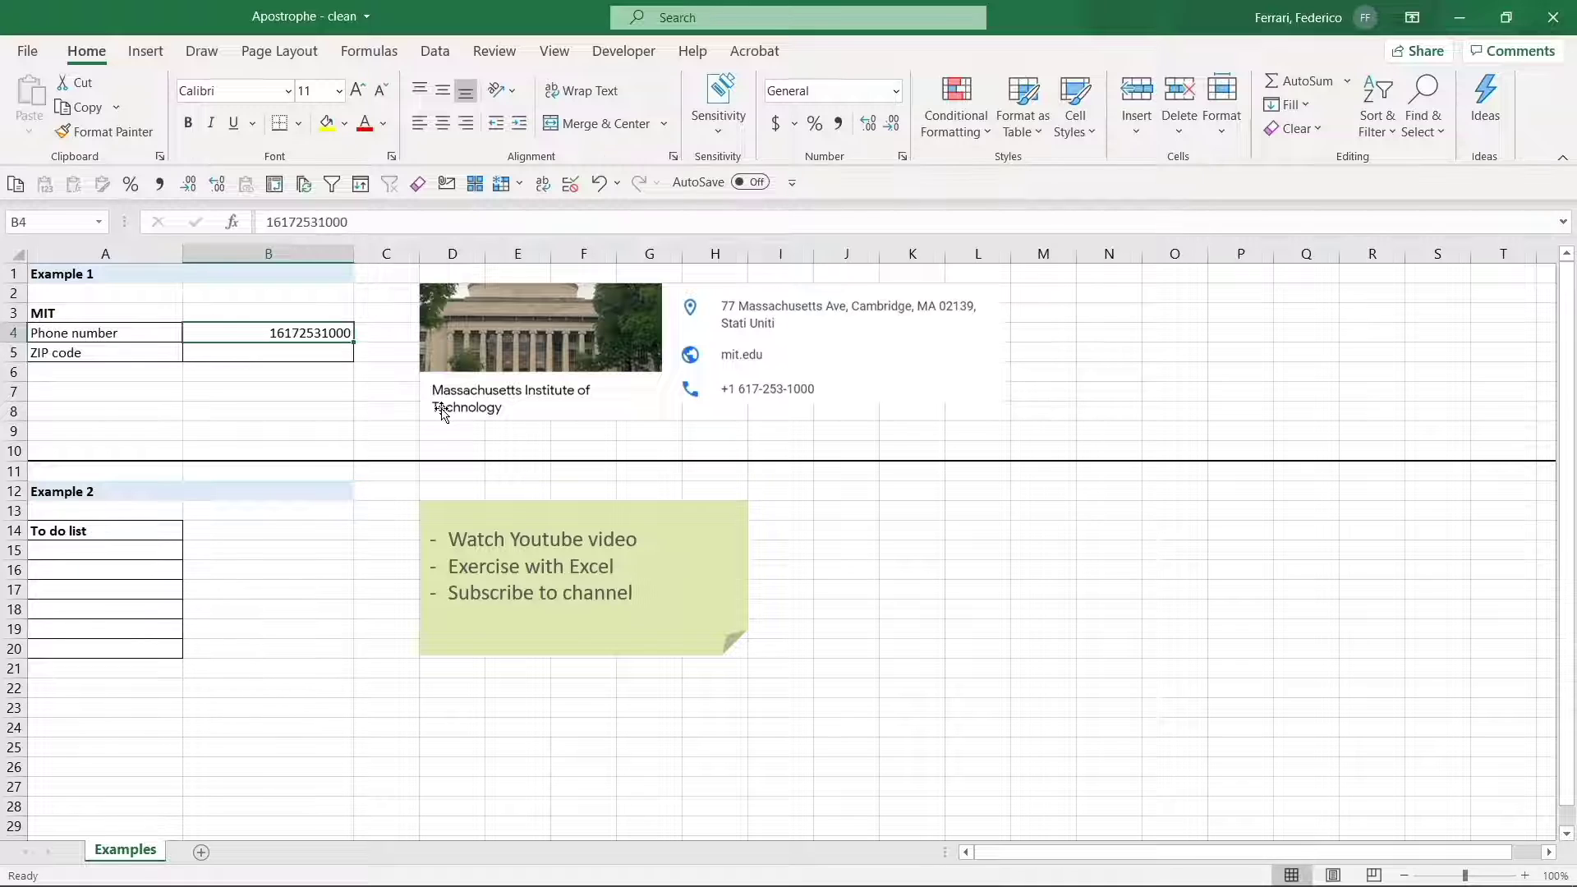
- Enter the ZIP code 02139 in B5
key(Down)
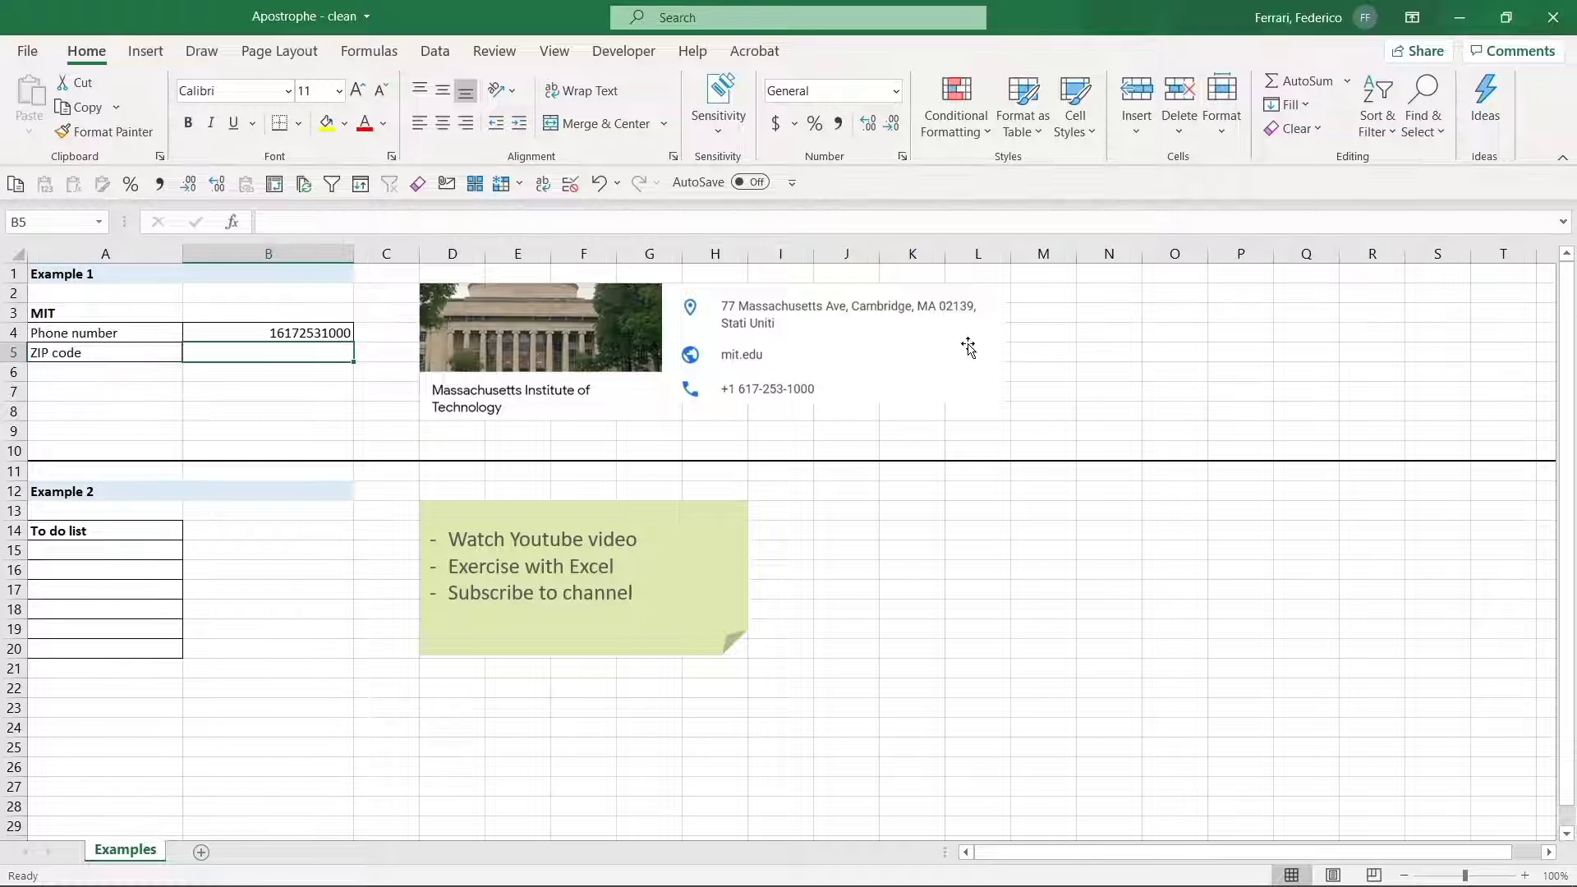
text(02)
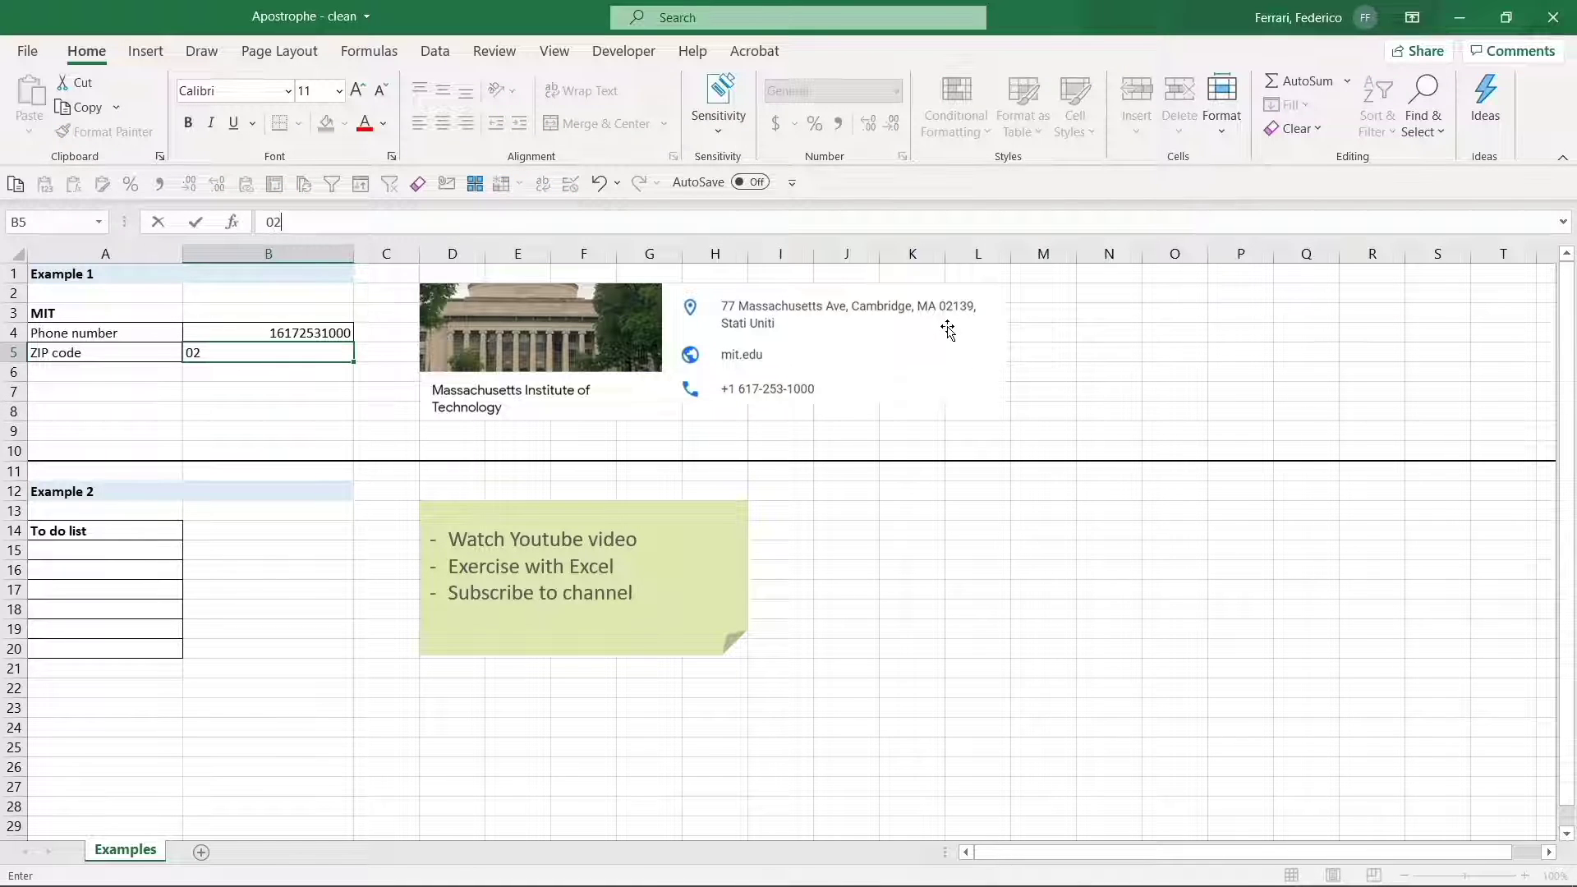
text(139)
key(Return)
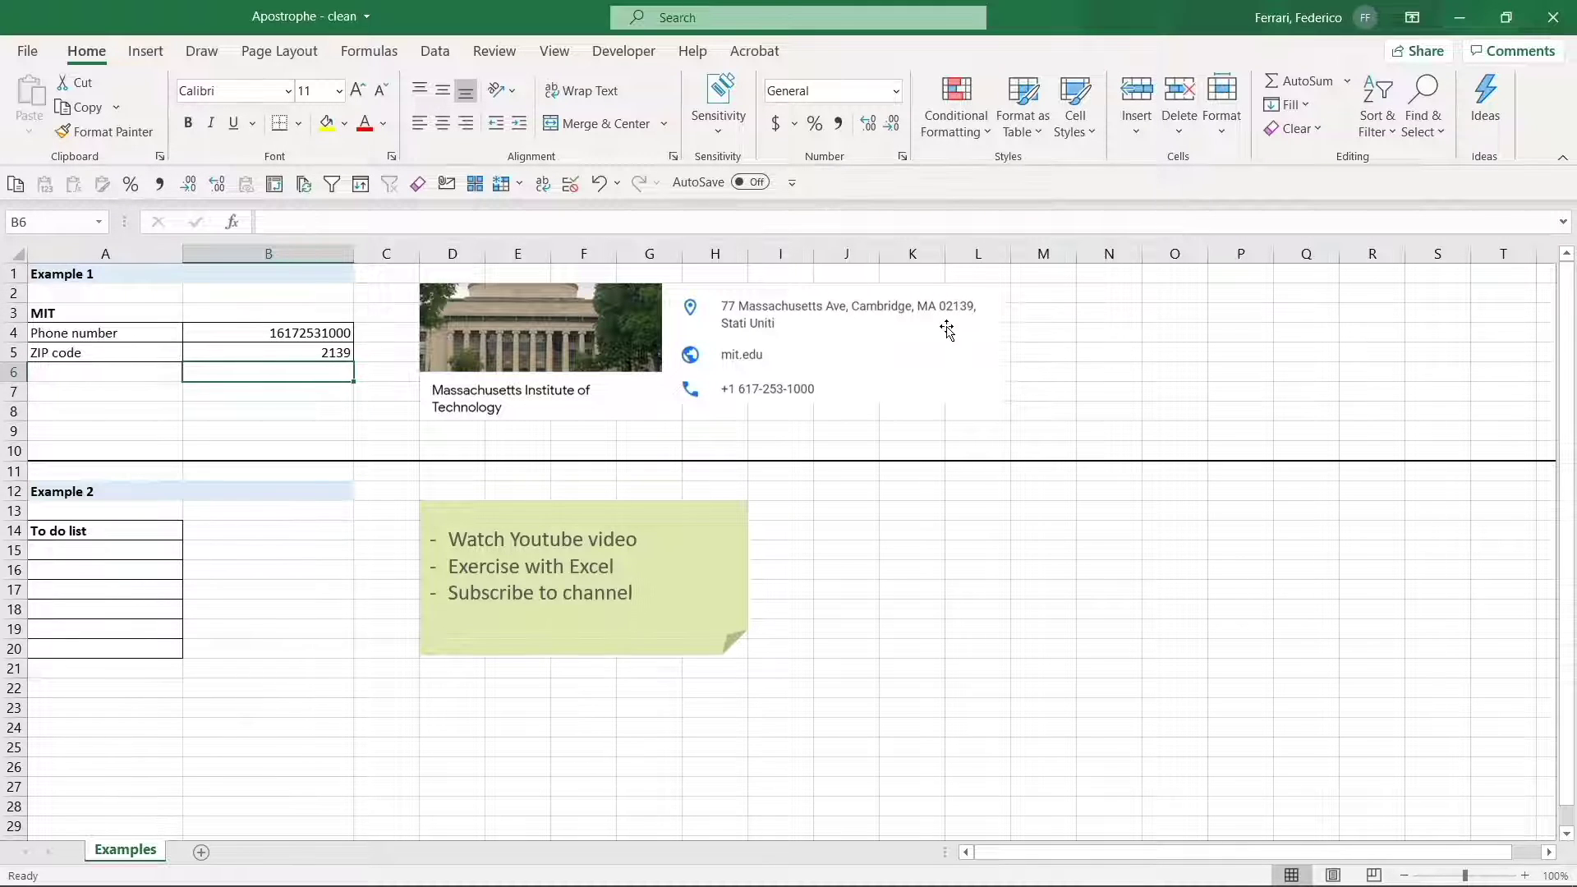
- Re-enter the B5 ZIP code as '02139 so the leading zero is kept as text
key(Up)
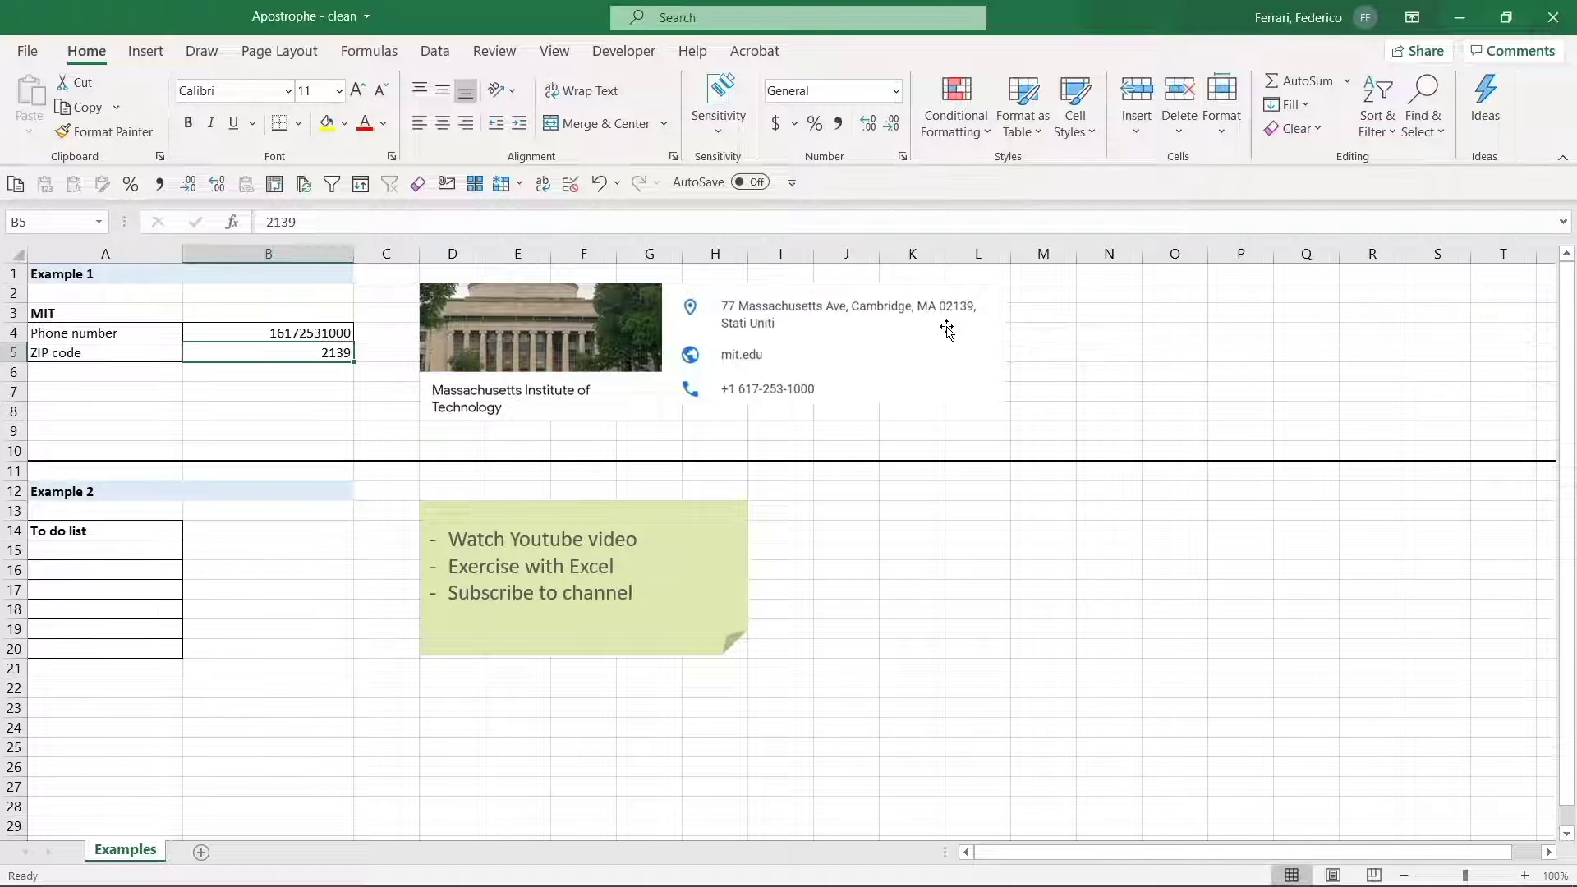
key(F2)
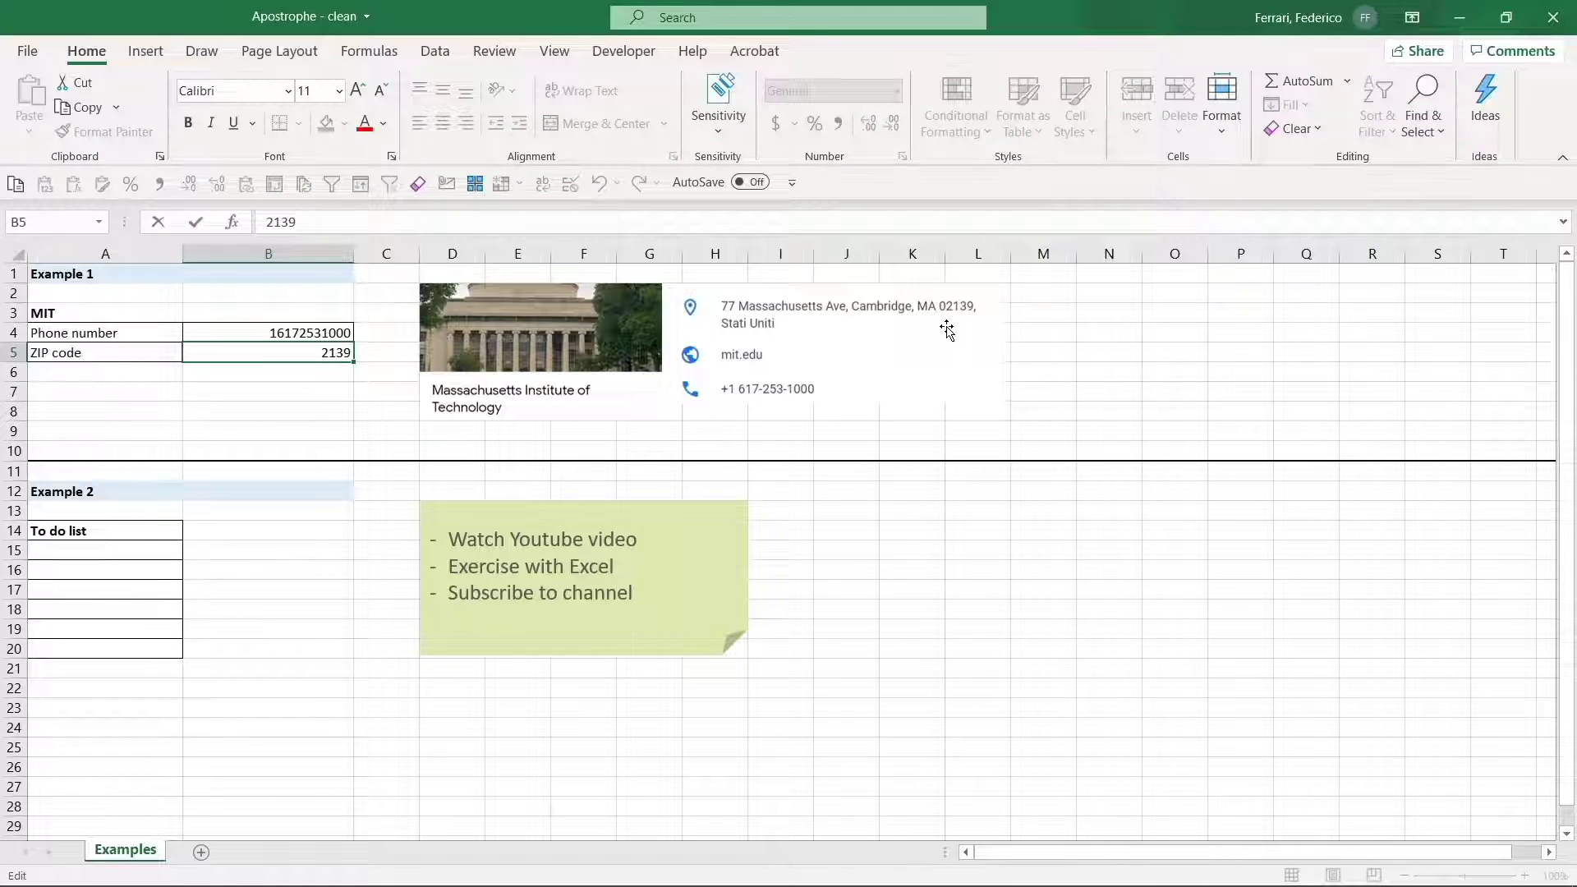
key(Home)
text('0)
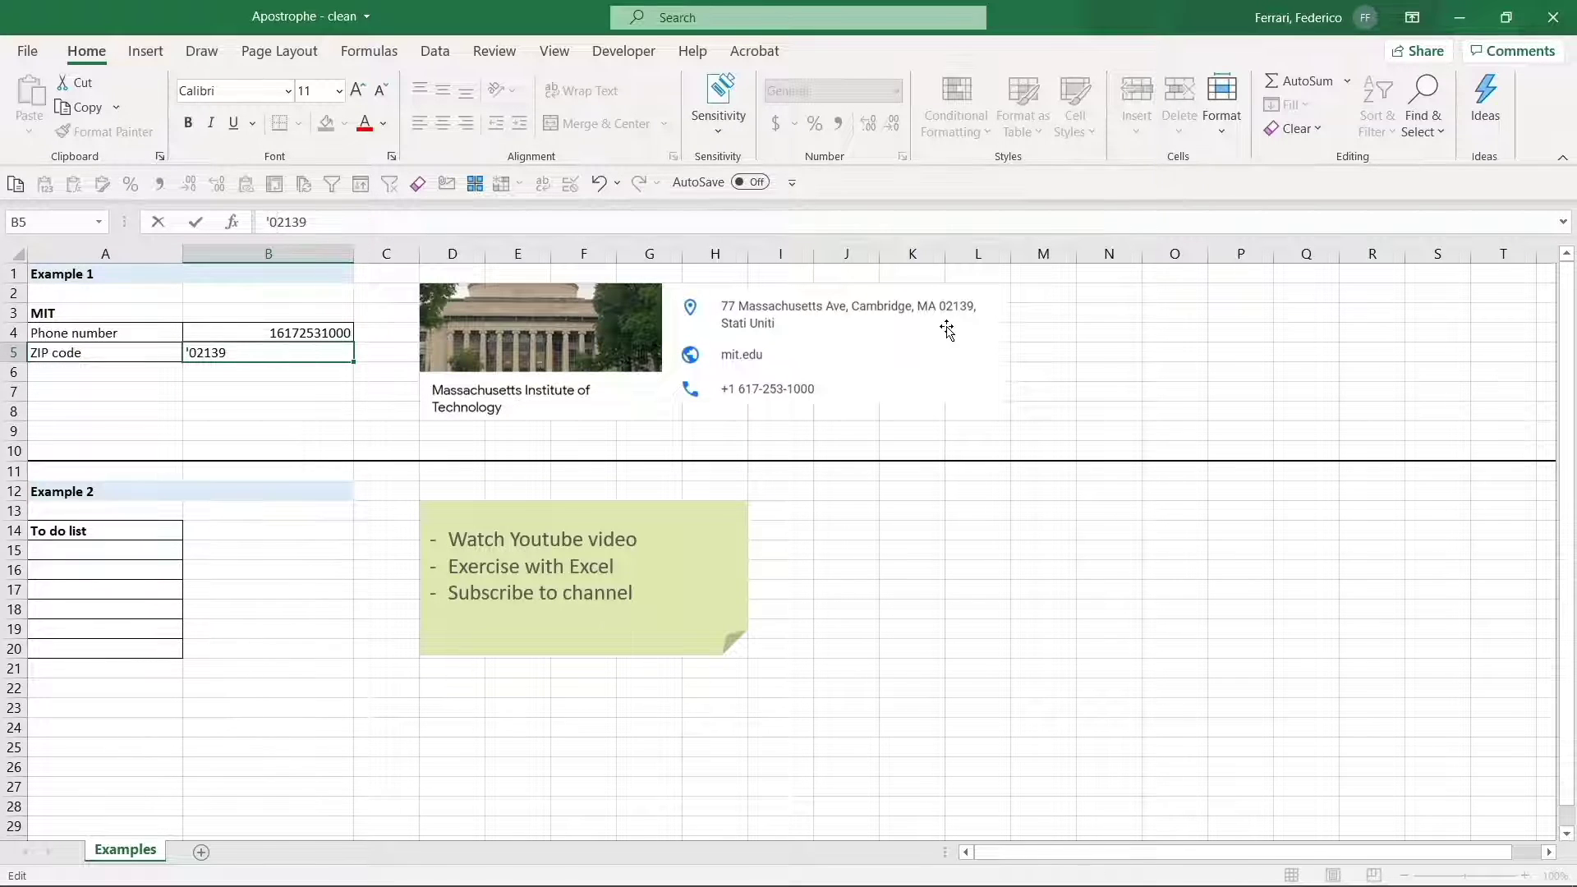
key(Return)
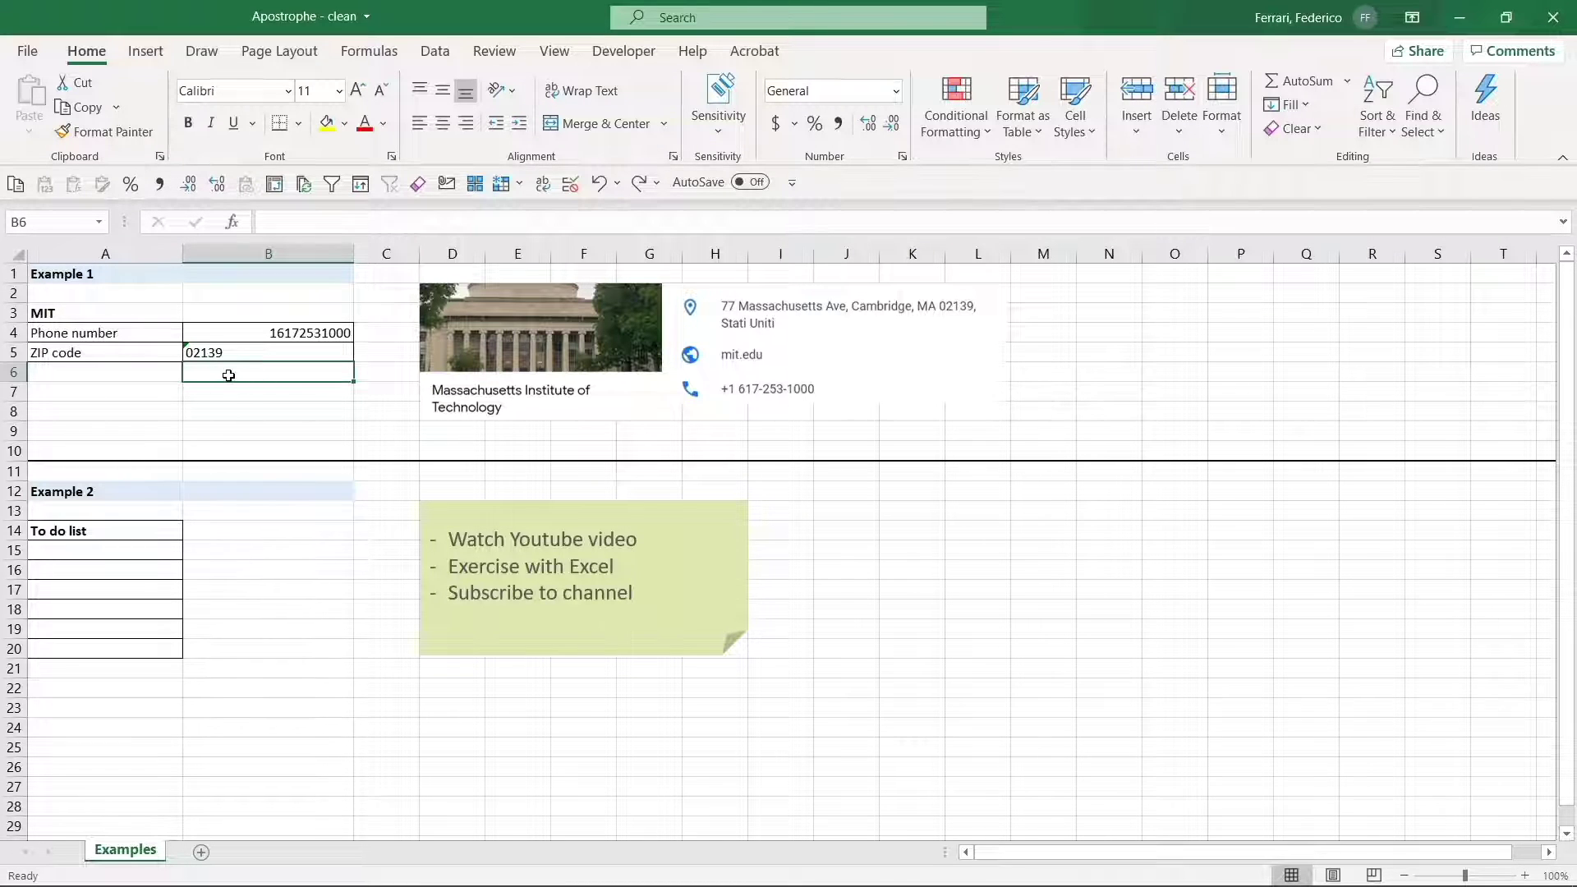
- Read the error warning on the text ZIP code 02139 in B5
click(186, 353)
mouse_move(159, 353)
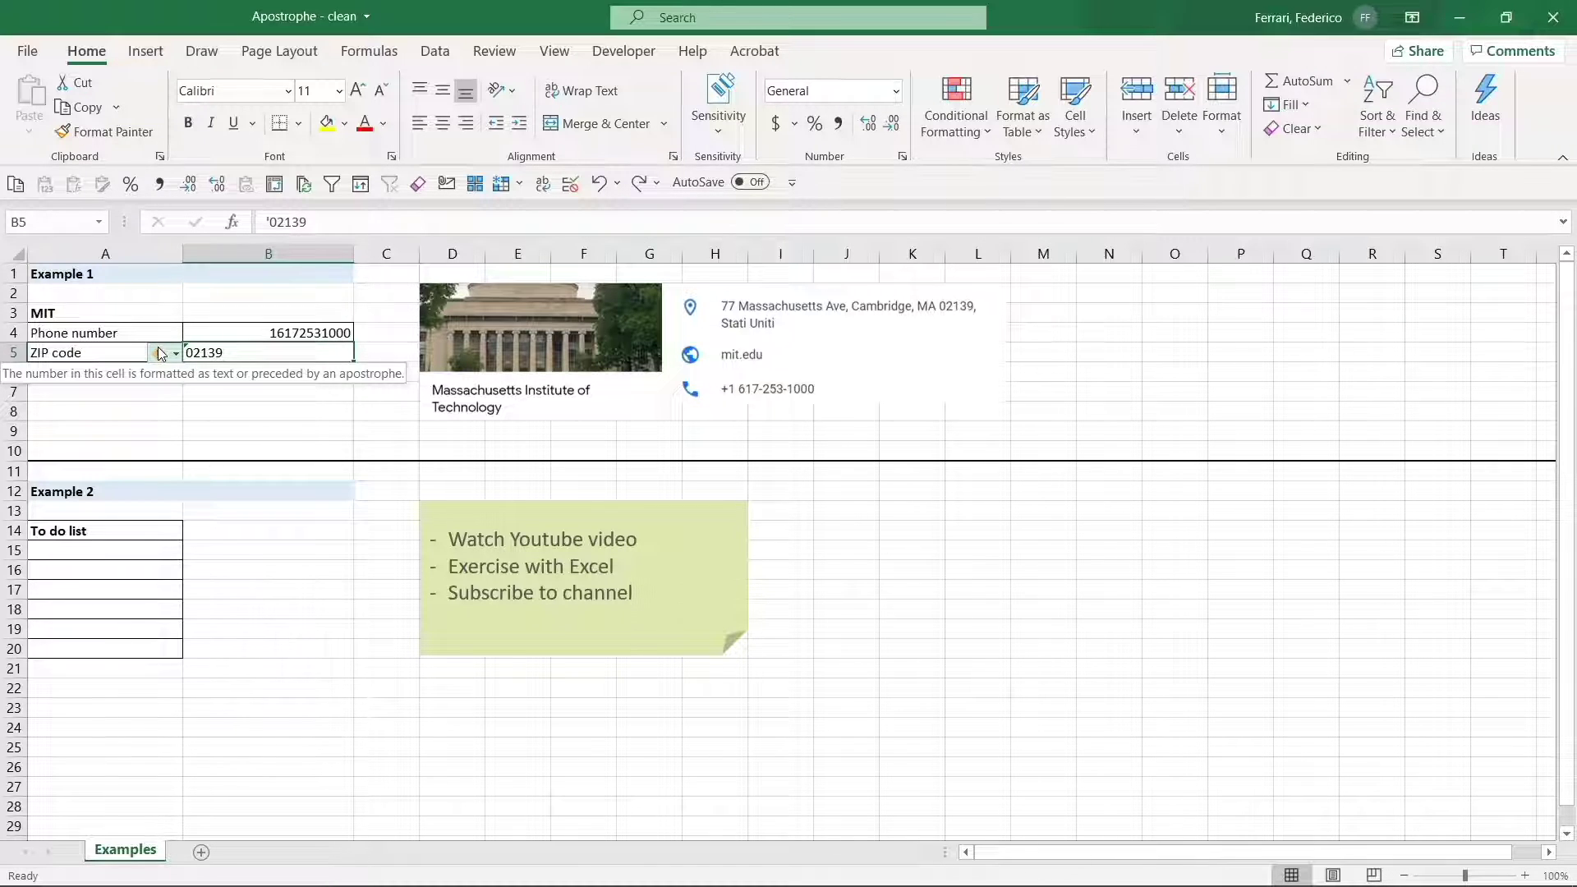
click(232, 387)
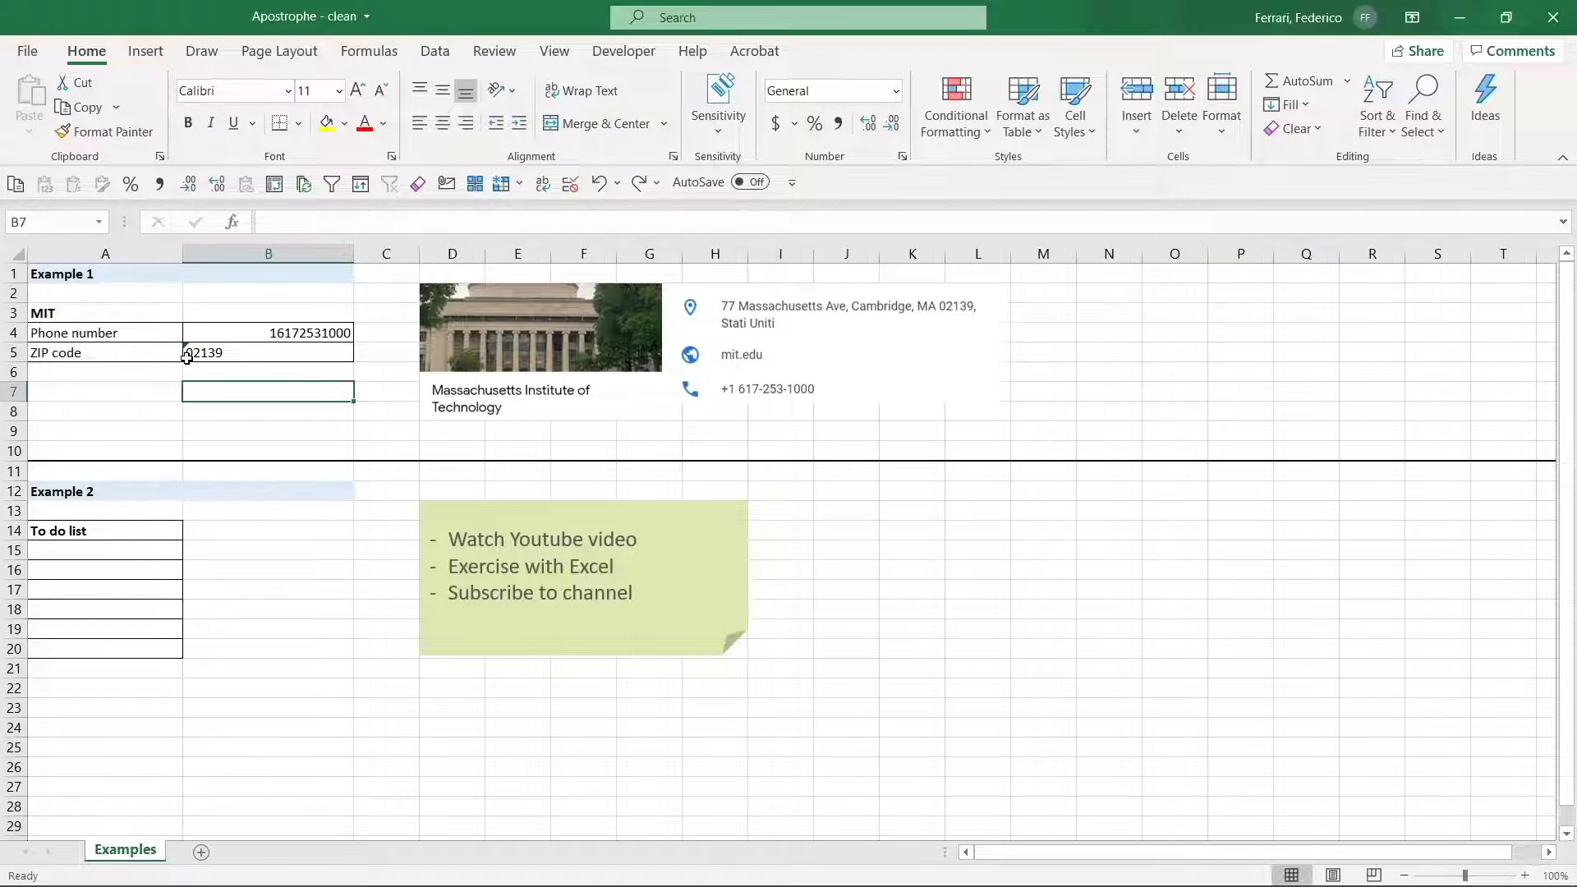
click(271, 345)
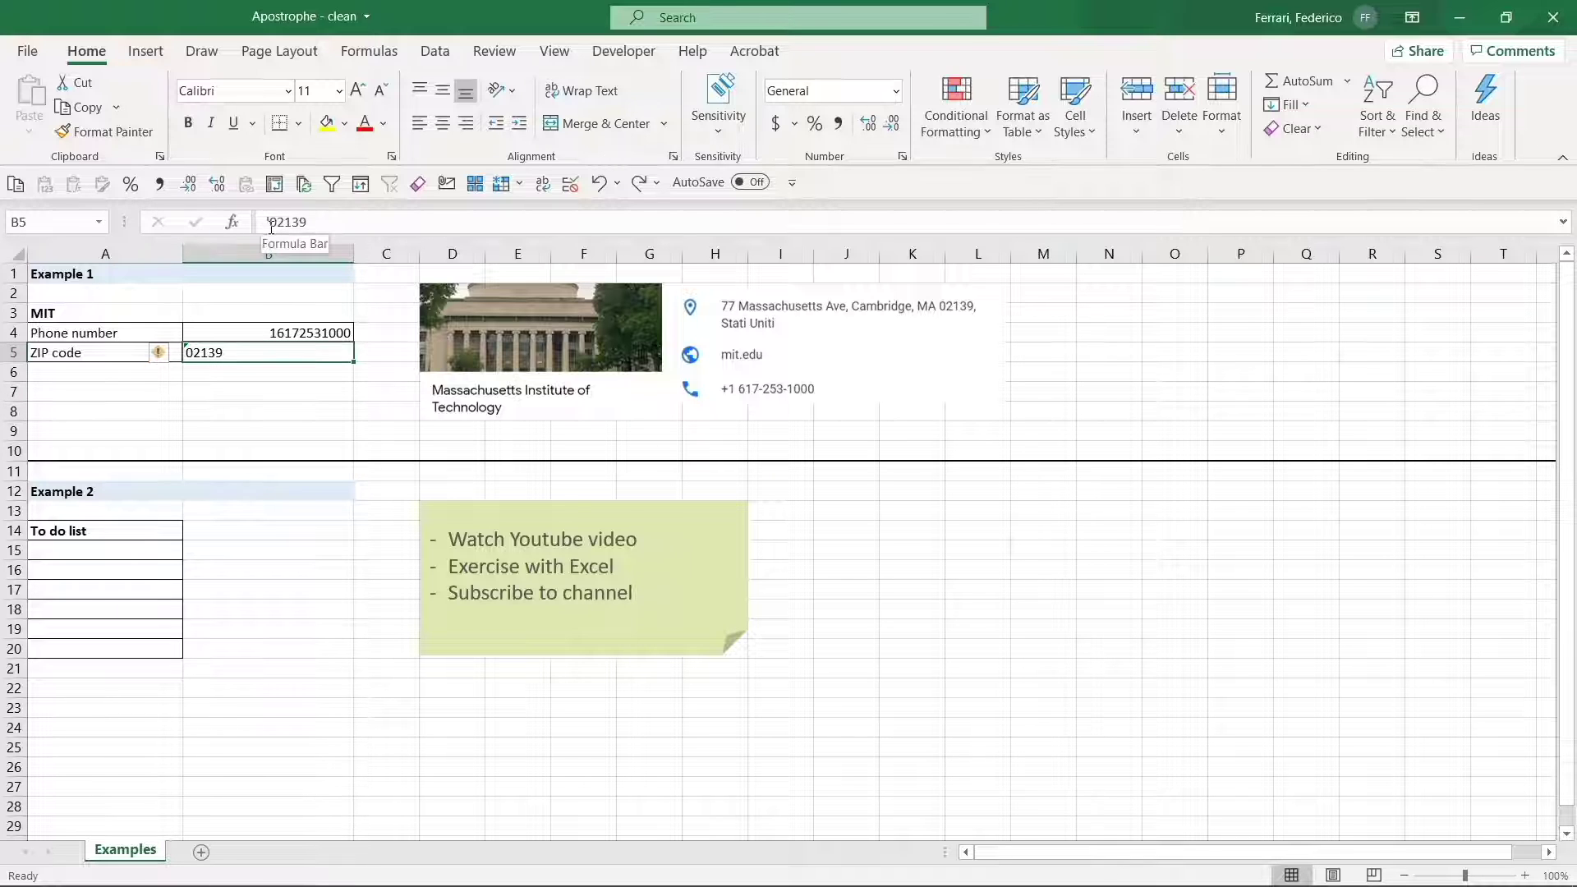
- Start editing the B4 phone number at its beginning
key(Up)
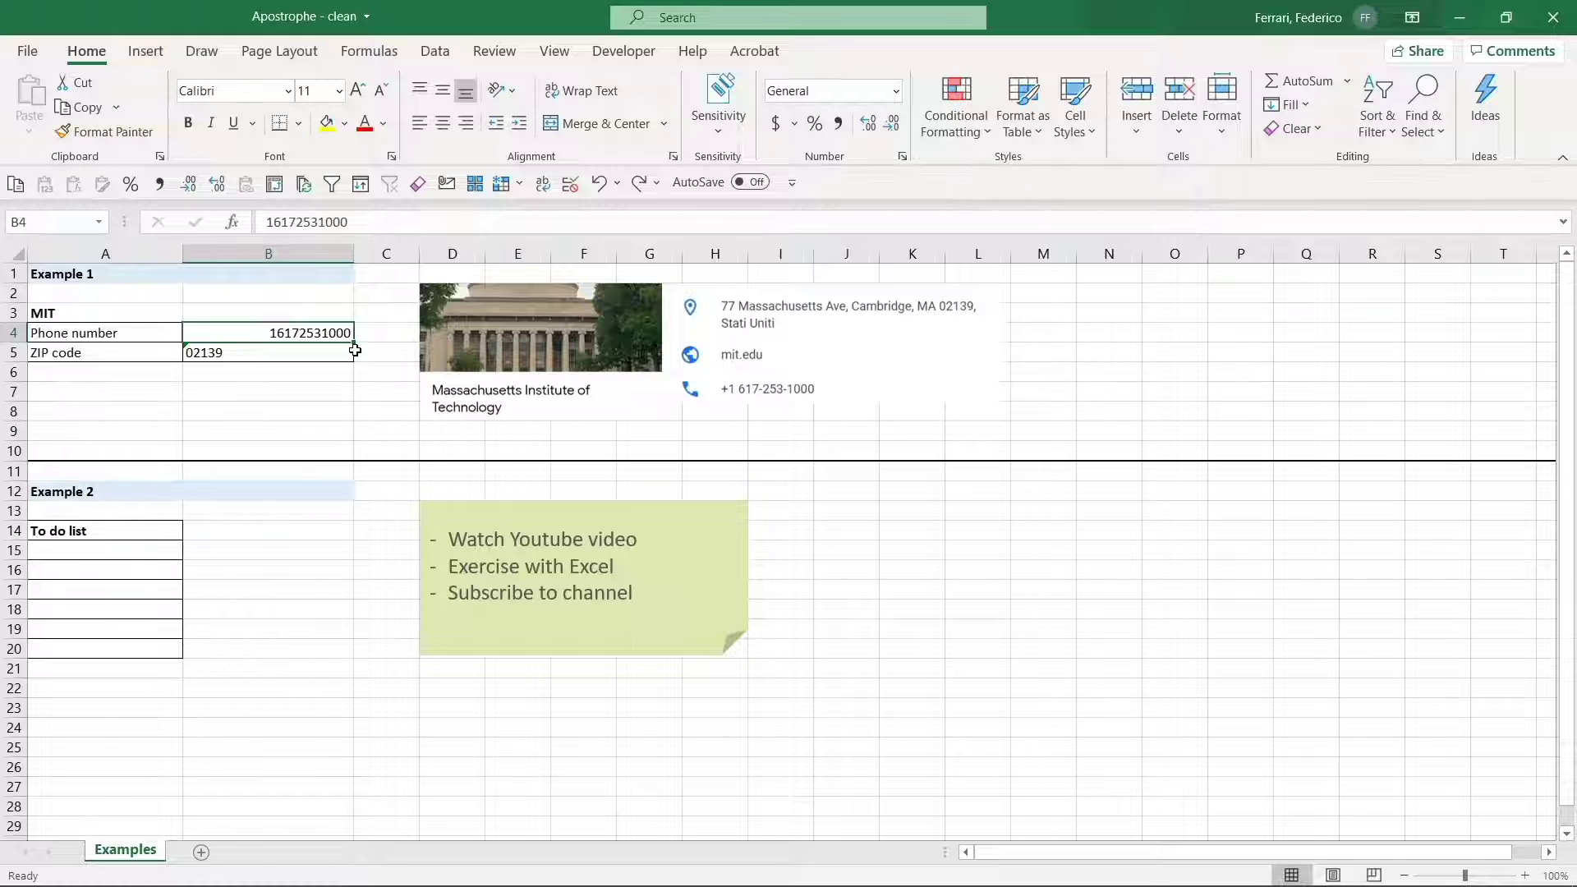
key(F2)
key(Home)
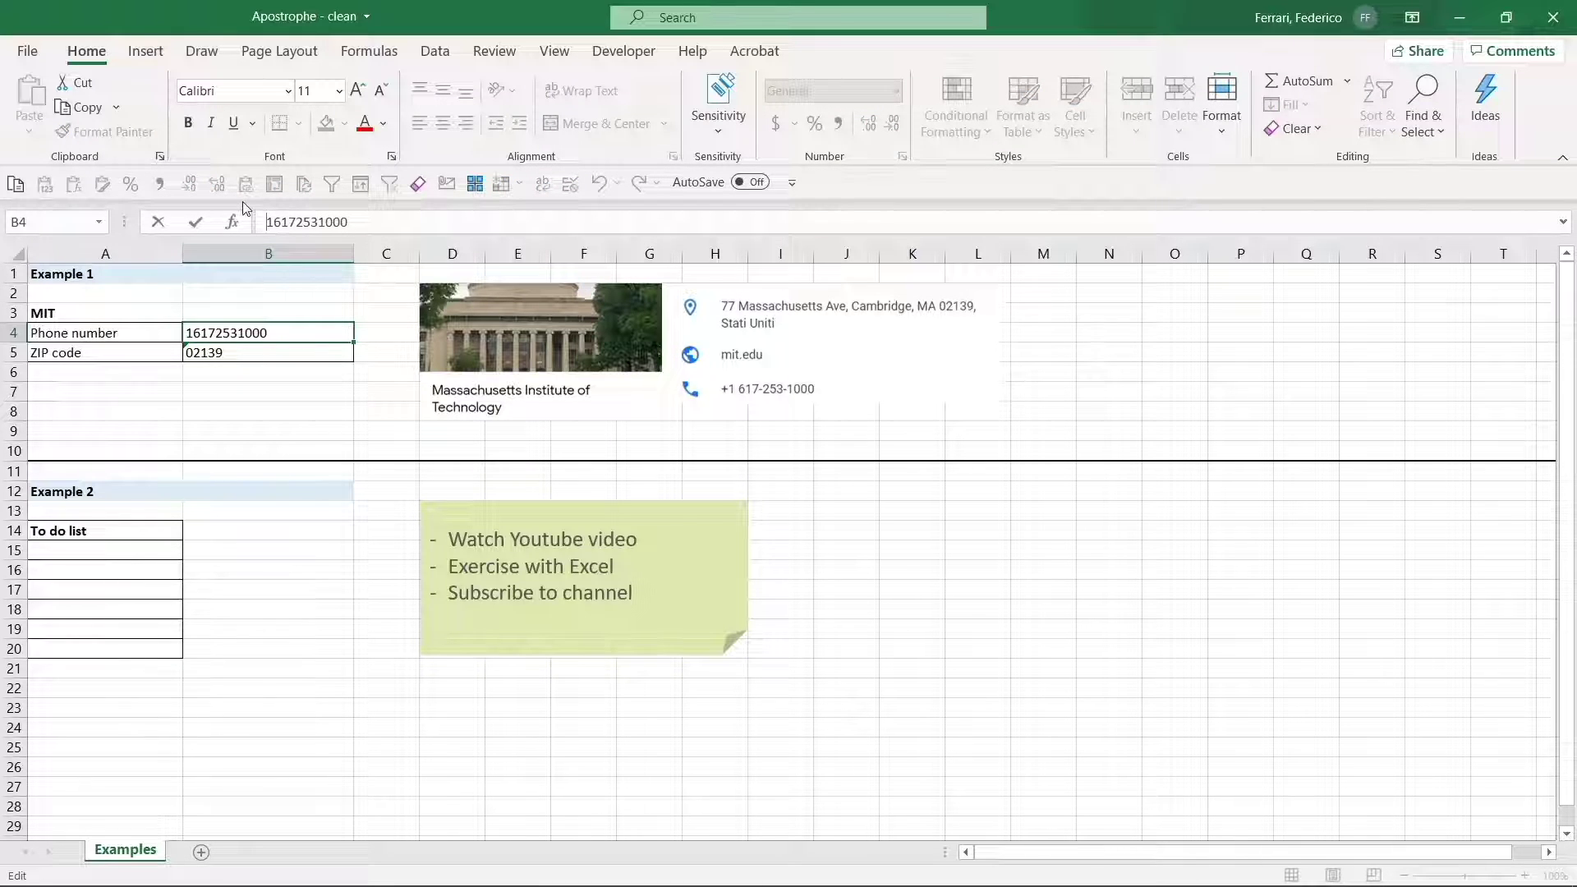
text('+)
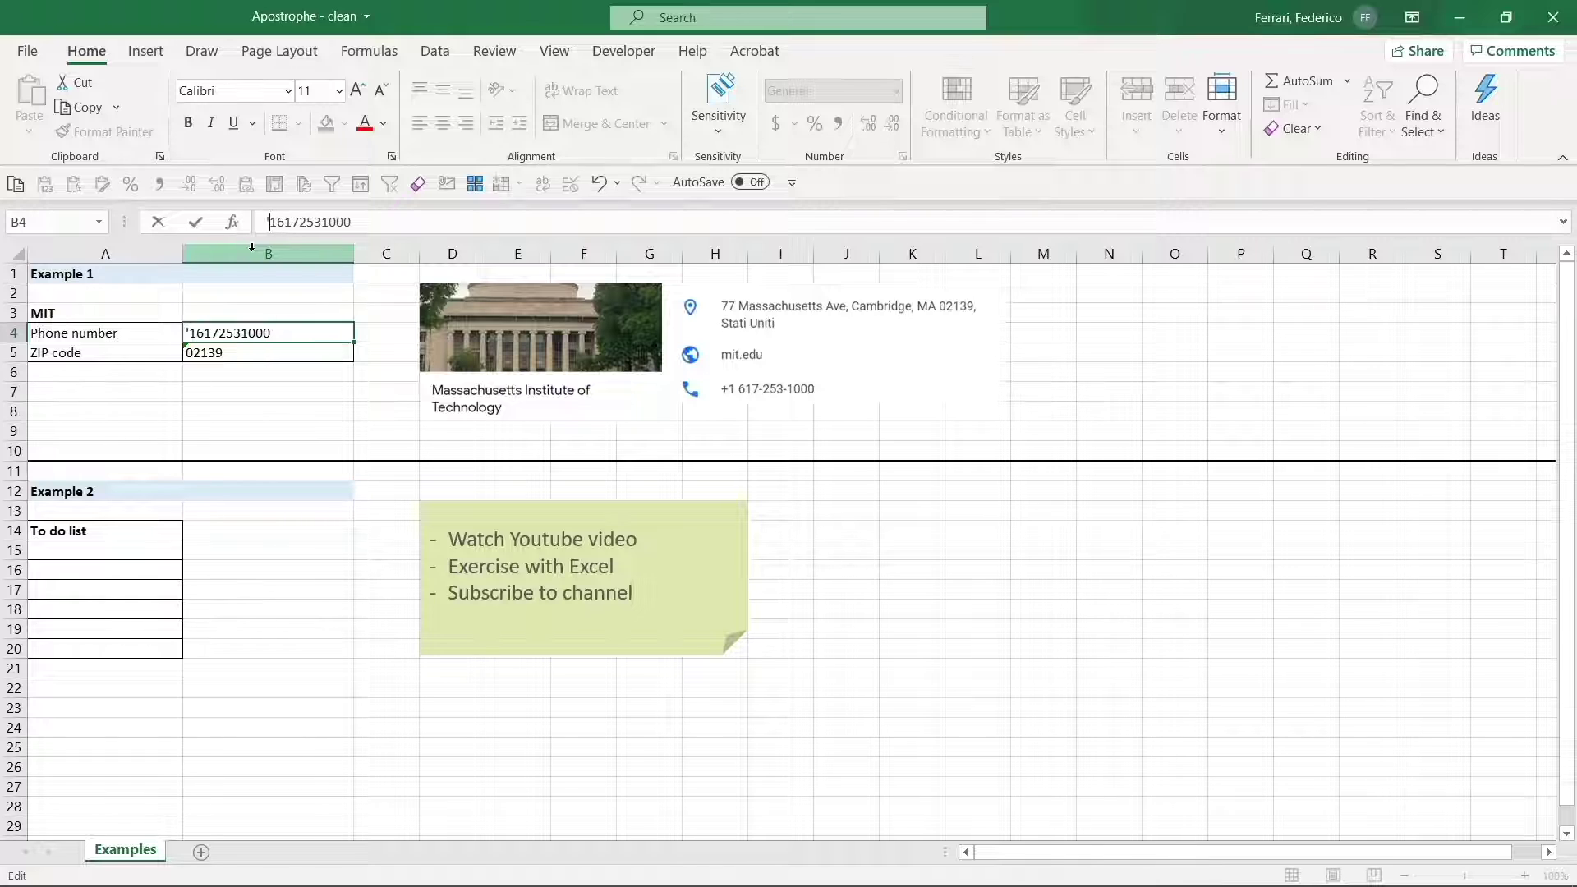
key(Return)
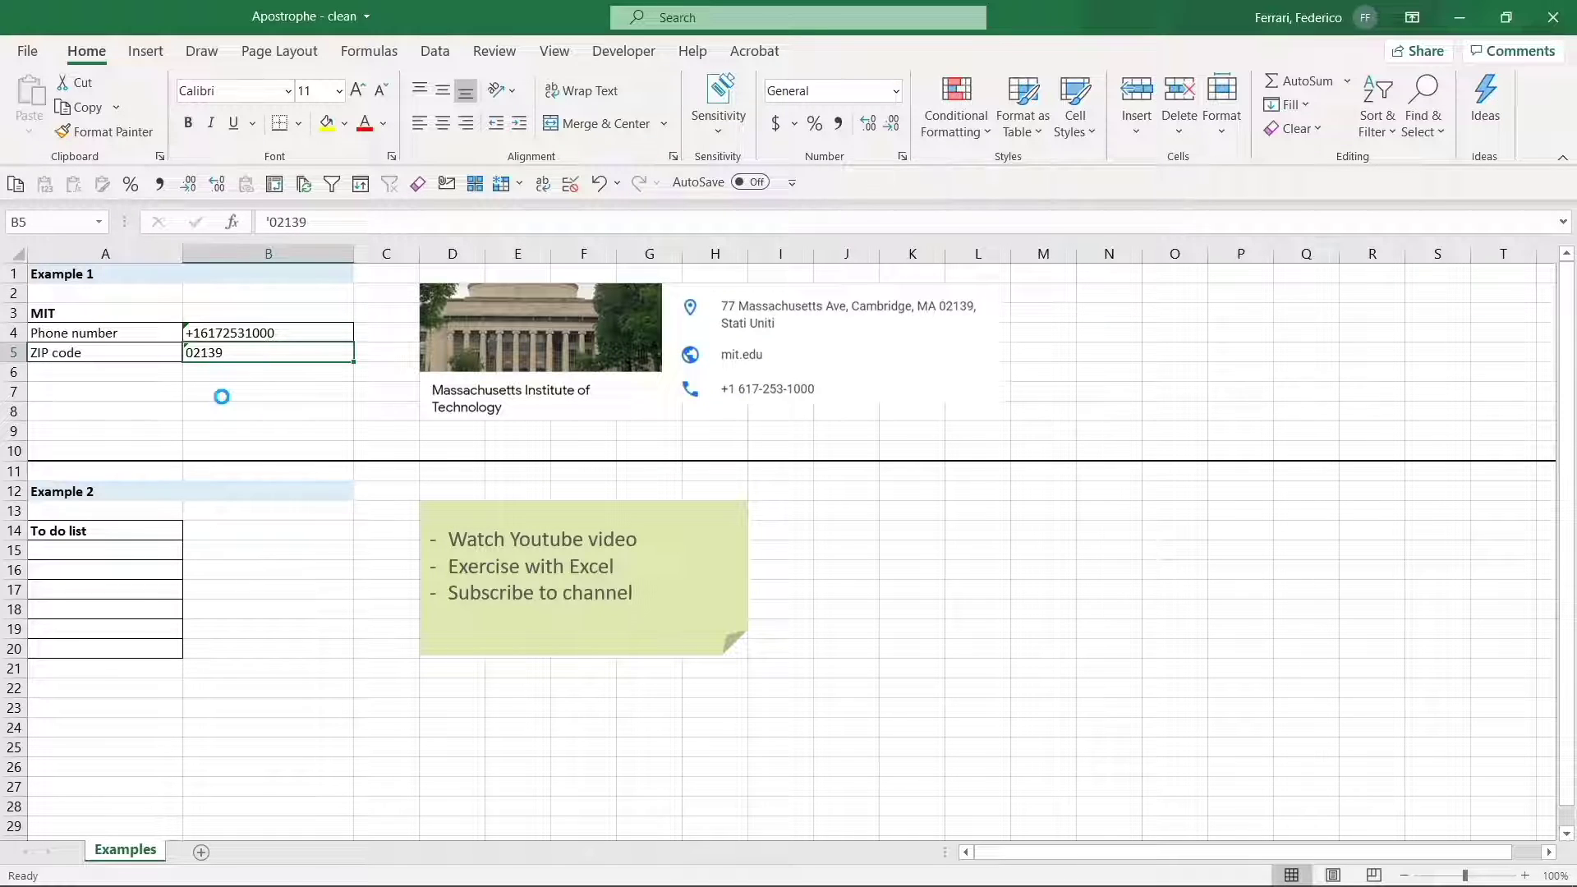
key(ctrl+z)
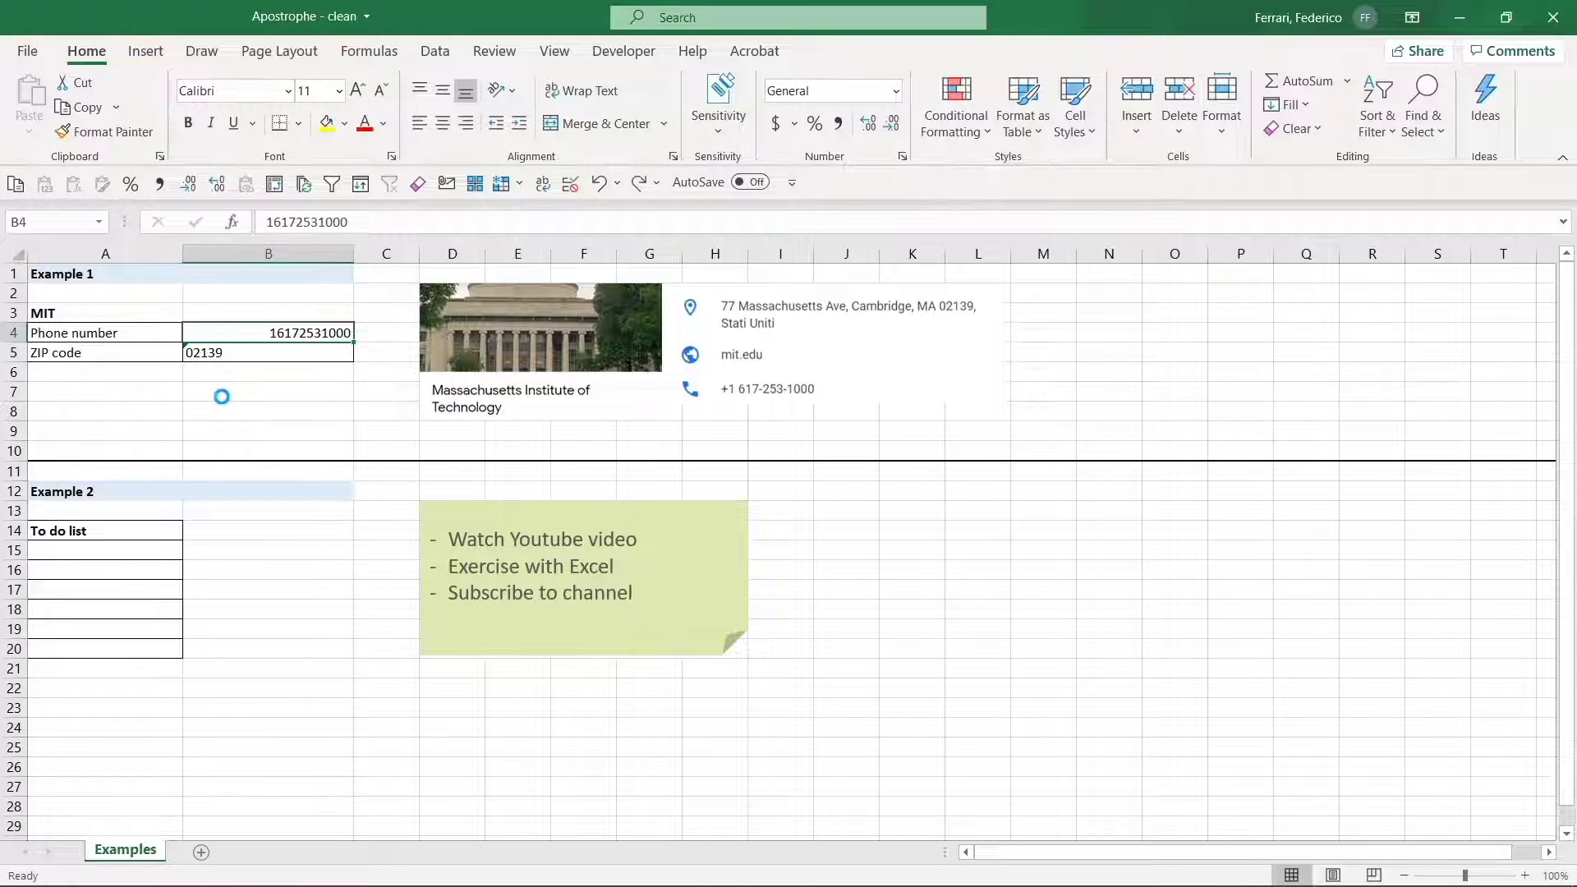
key(ctrl+z)
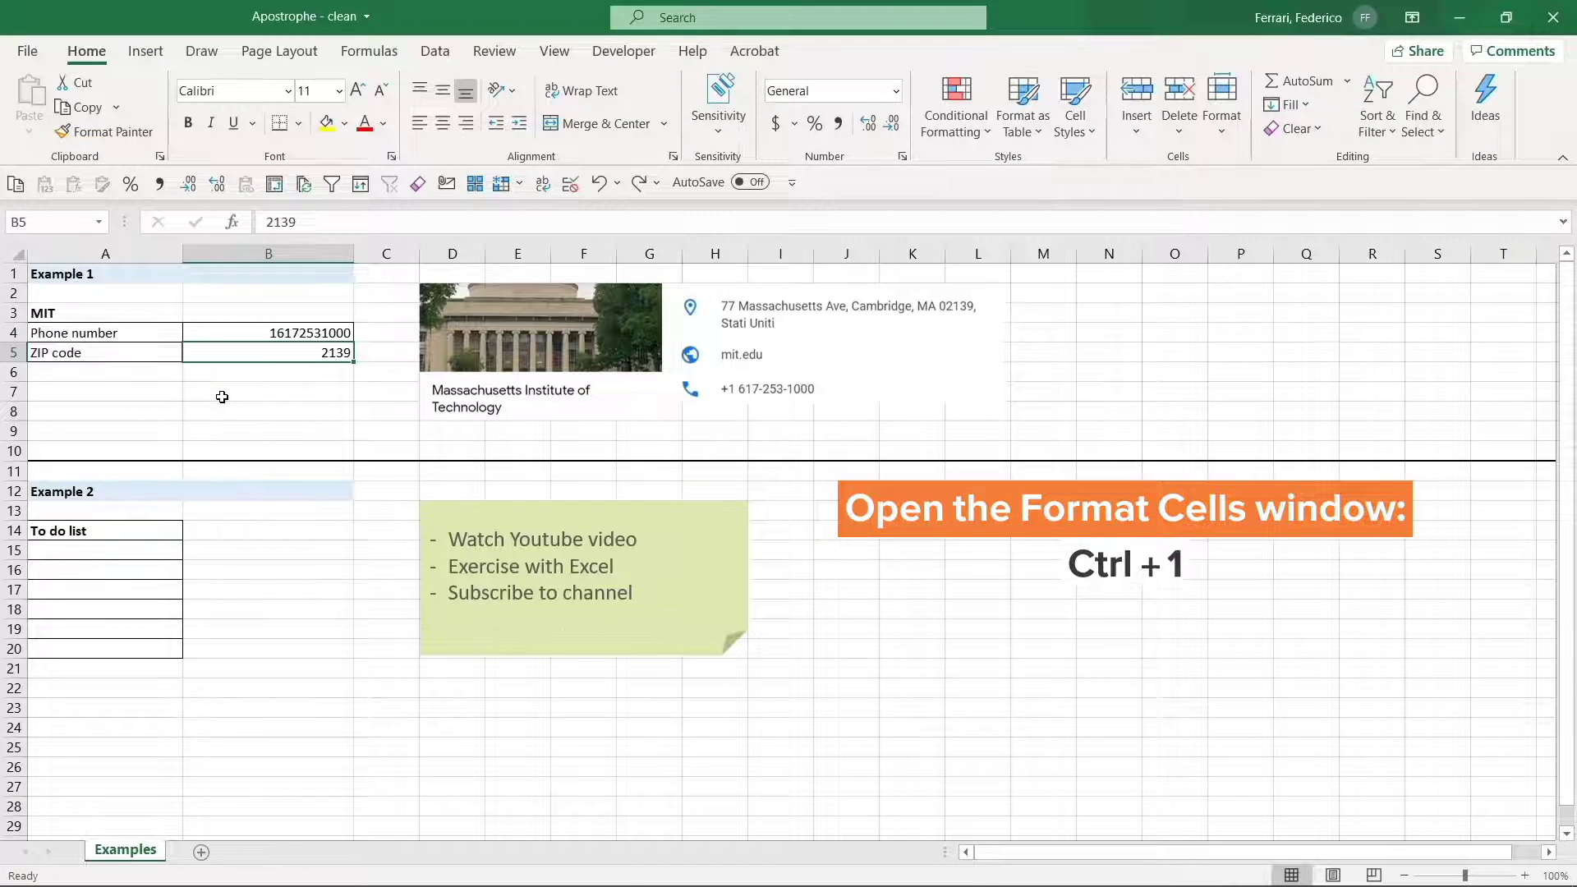
- Apply the Special > Zip Code number format to B5 so it shows 02139
key(ctrl+1)
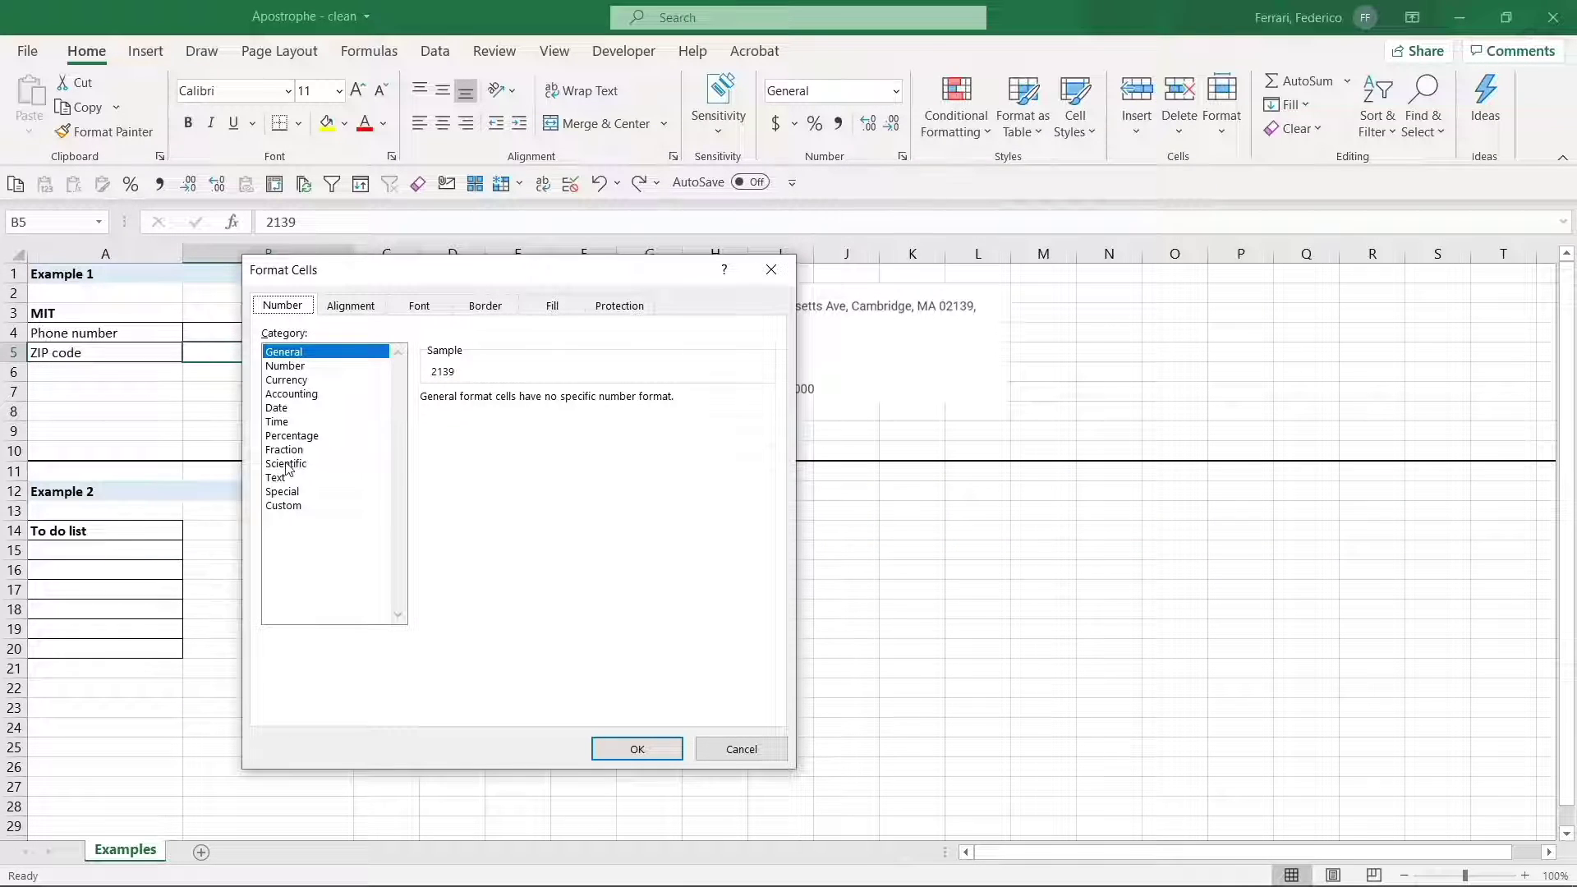
click(281, 491)
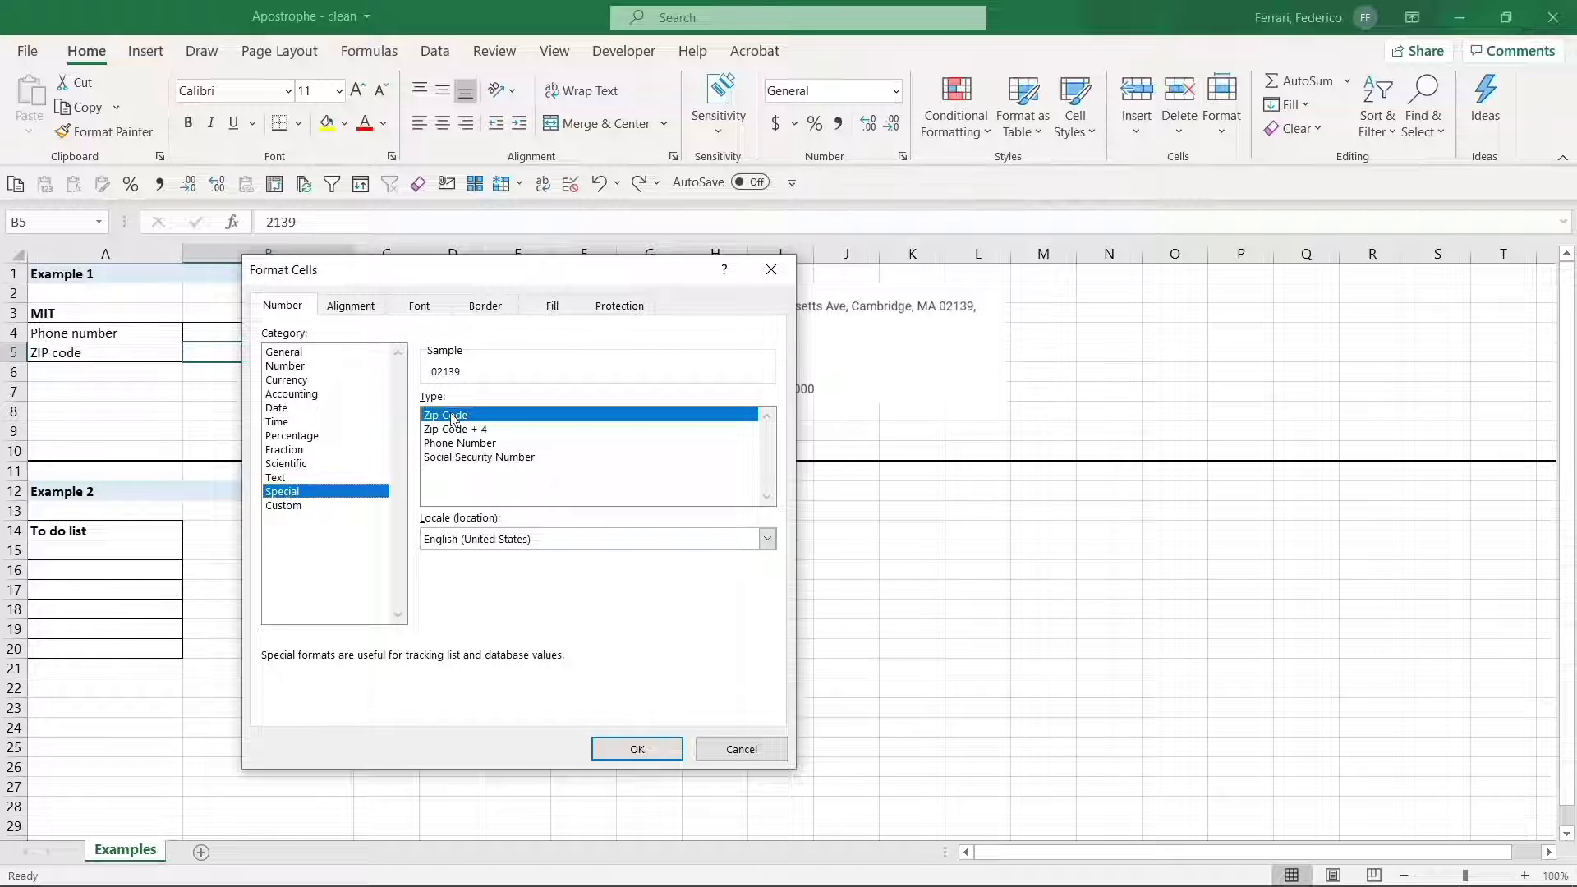
click(634, 750)
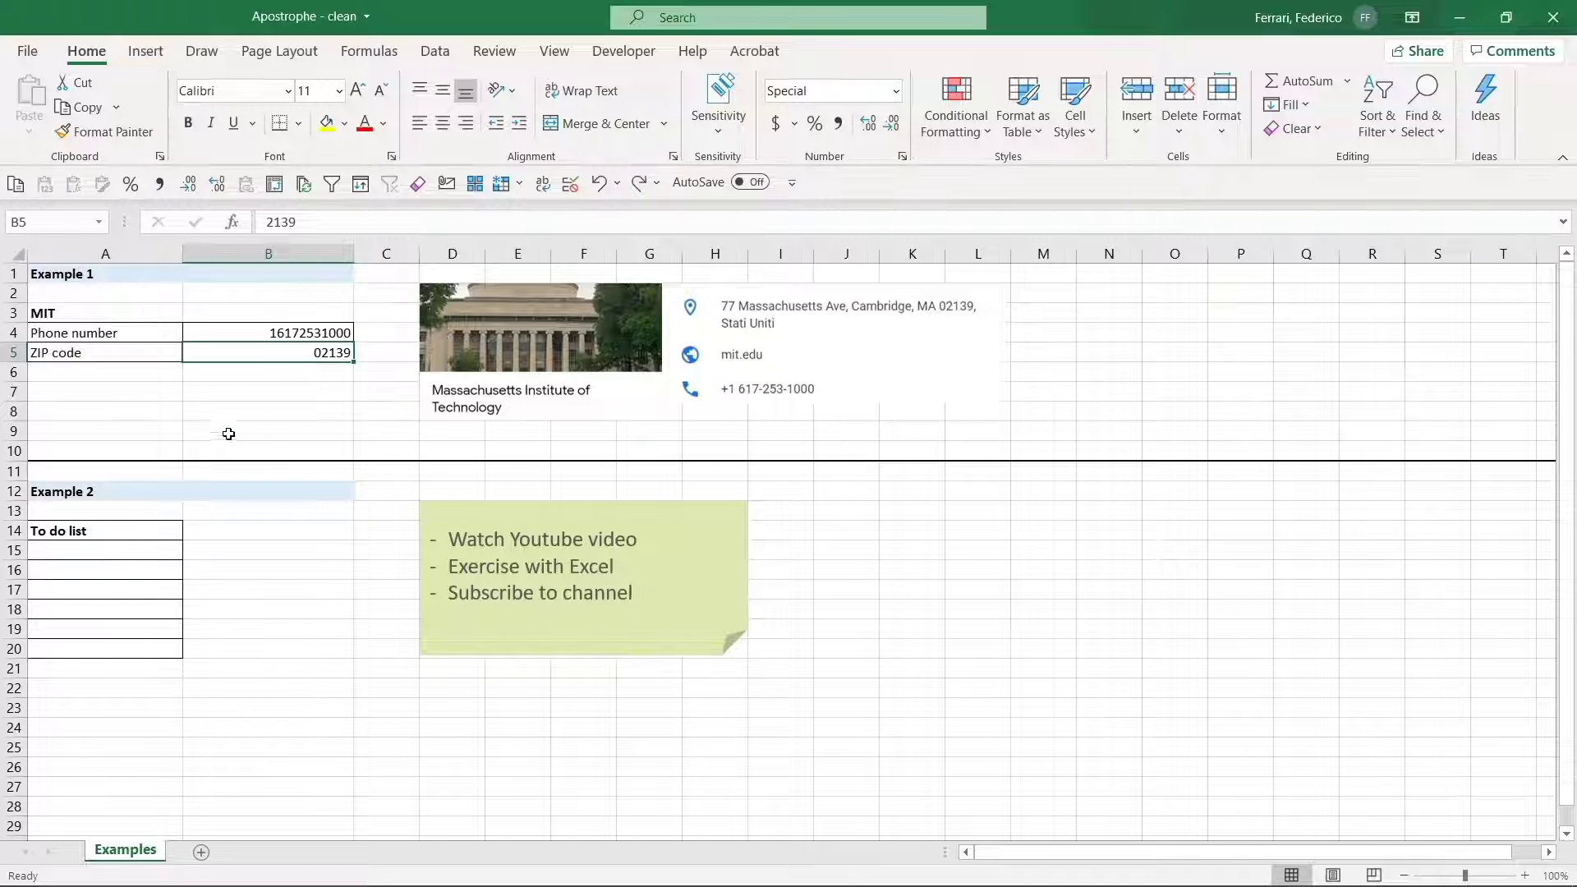
click(166, 487)
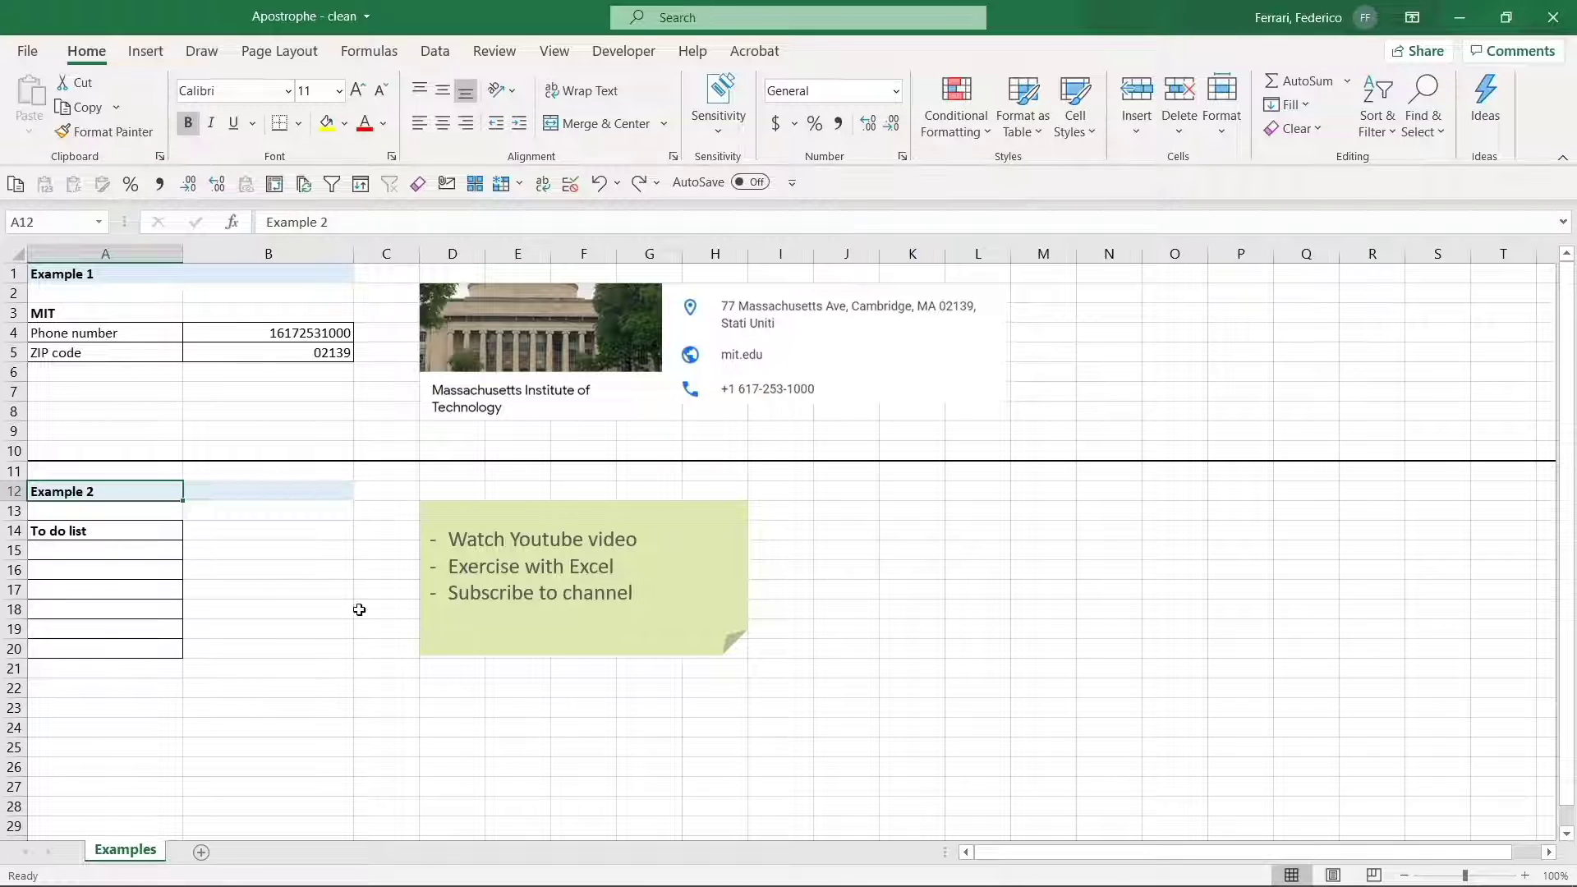
- Enter '- Watch Youtube video' in A15, which produces a #NAME? error
click(143, 553)
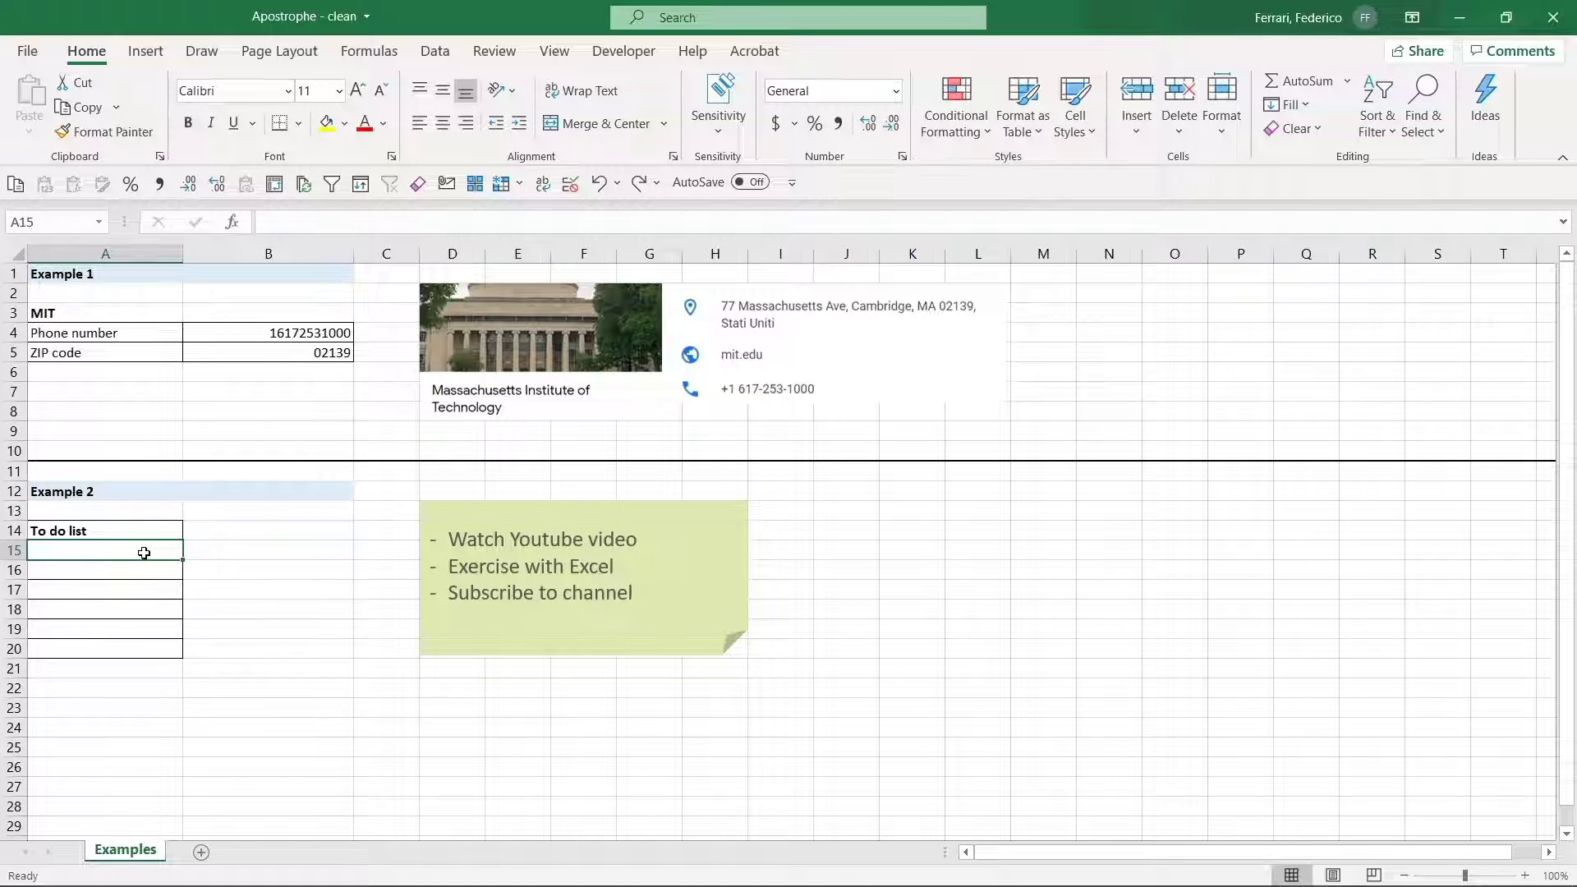
text(- Watch Y)
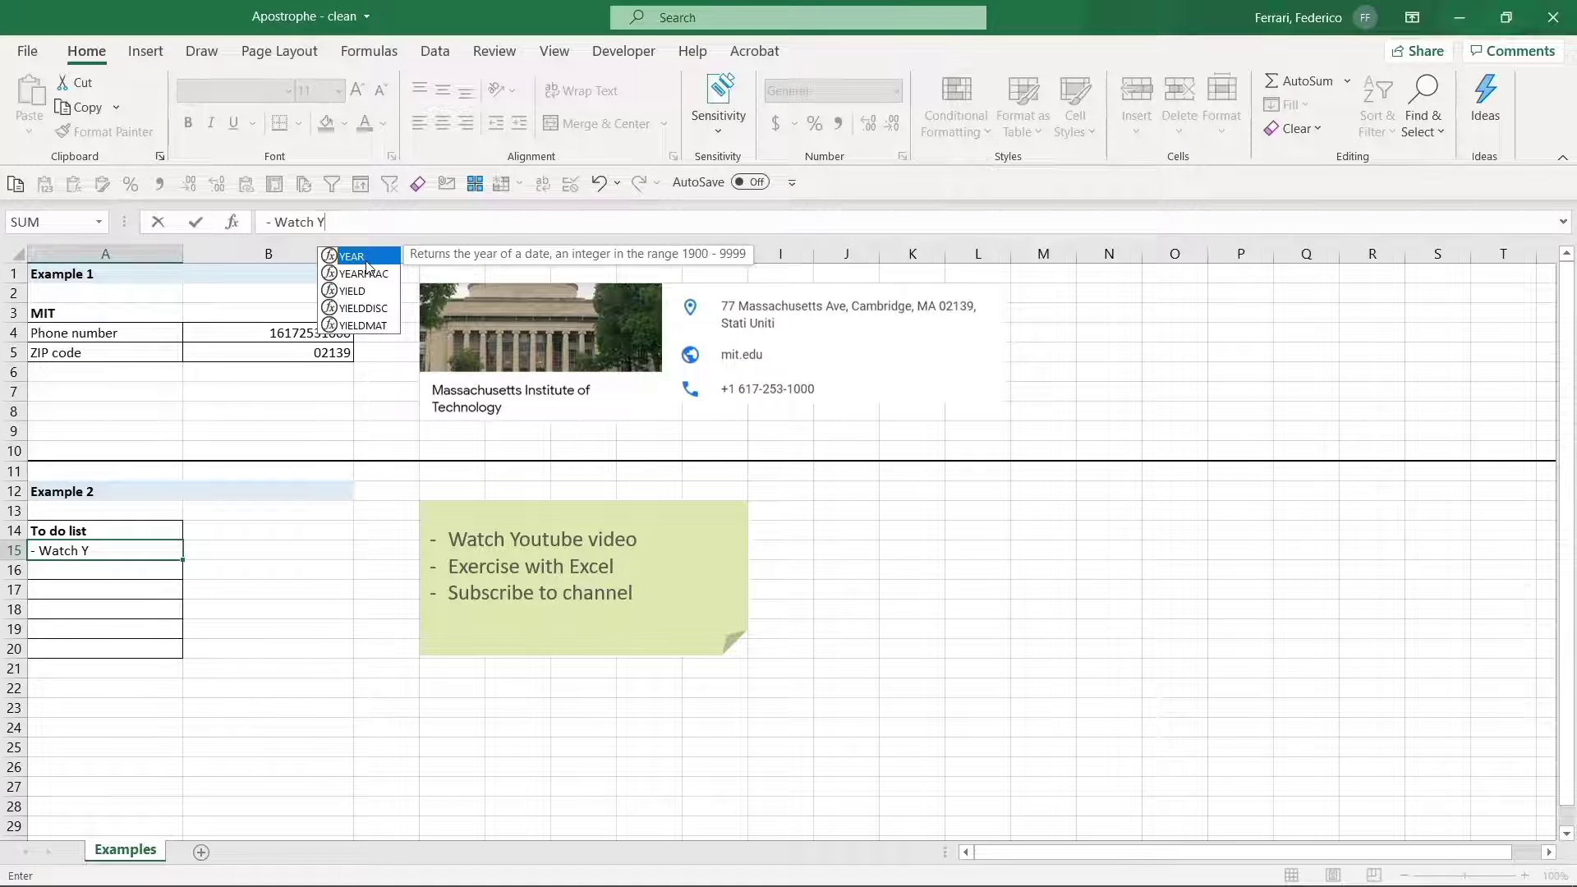
text(outube)
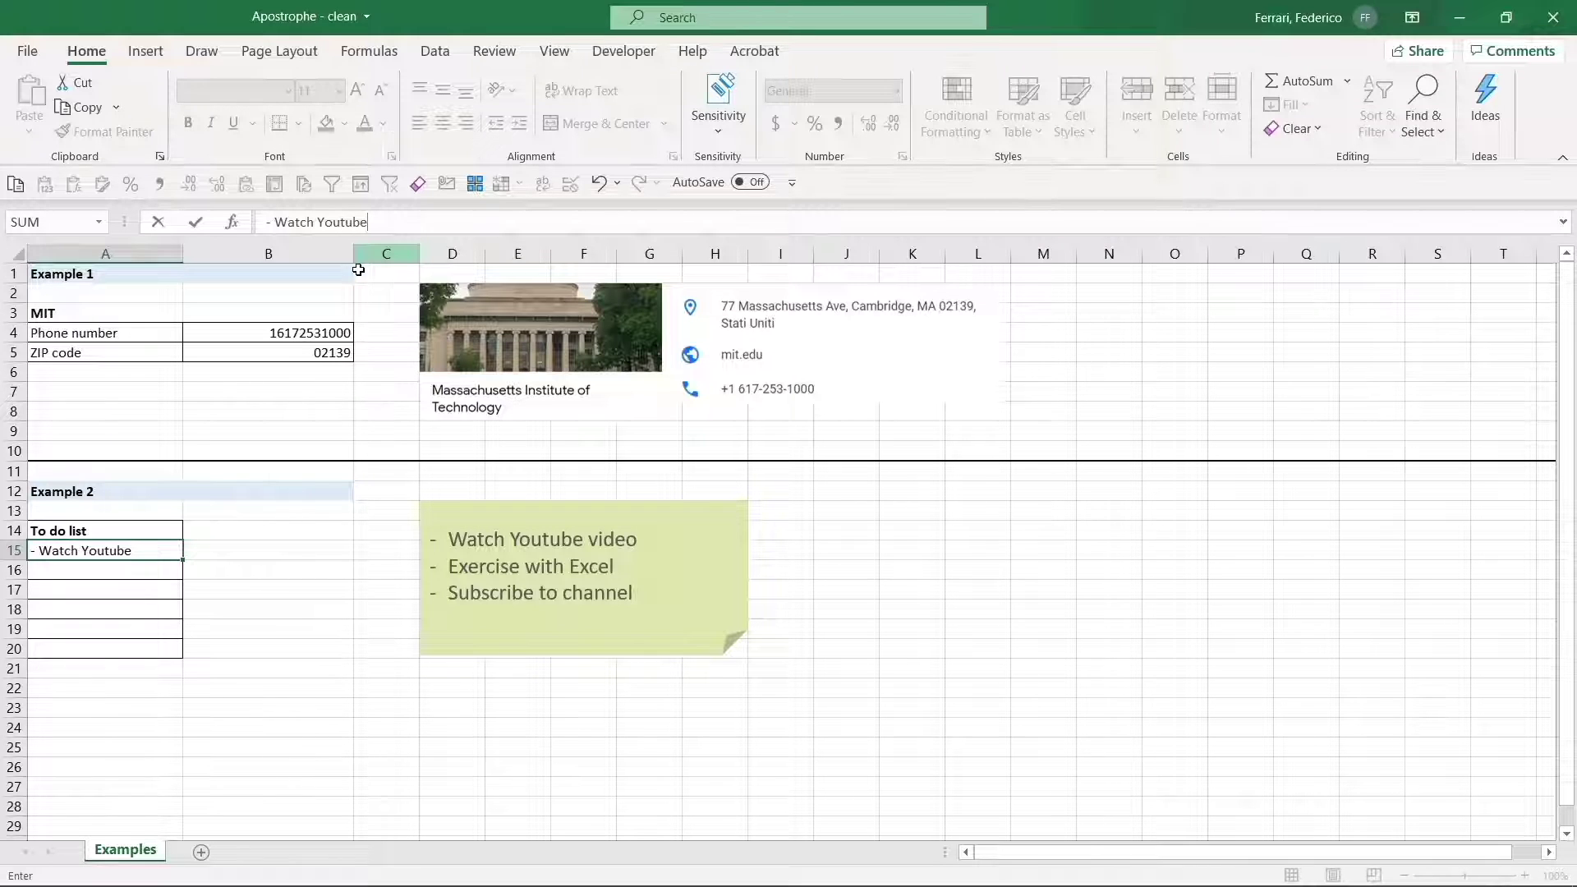
text( video)
key(Return)
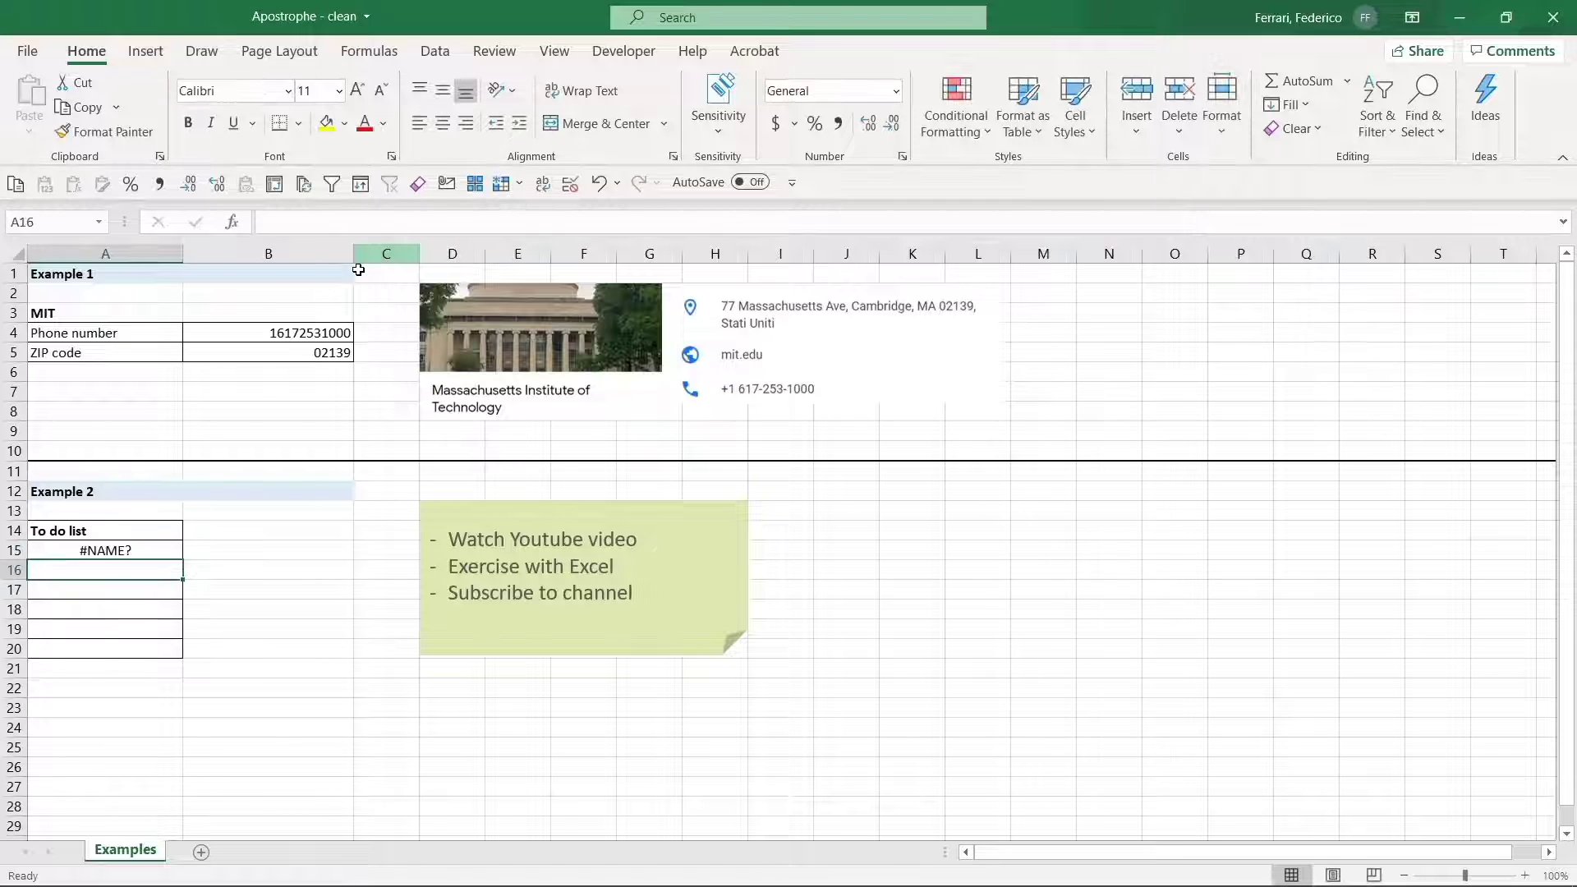
- Replace the leading = in A15 with an apostrophe so the to-do item is text
click(144, 549)
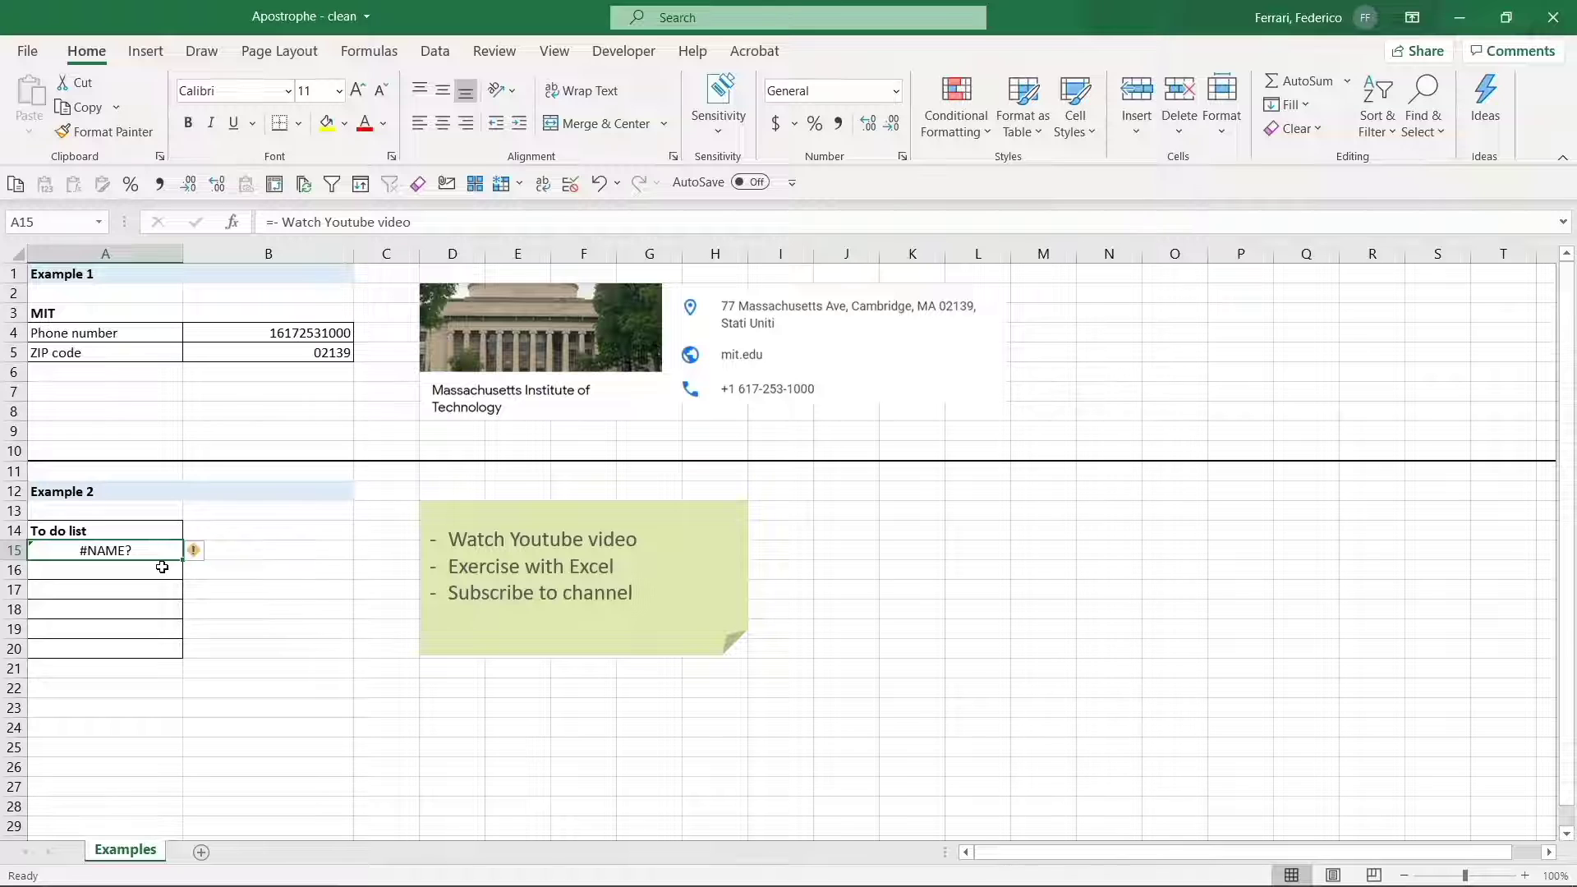
key(F2)
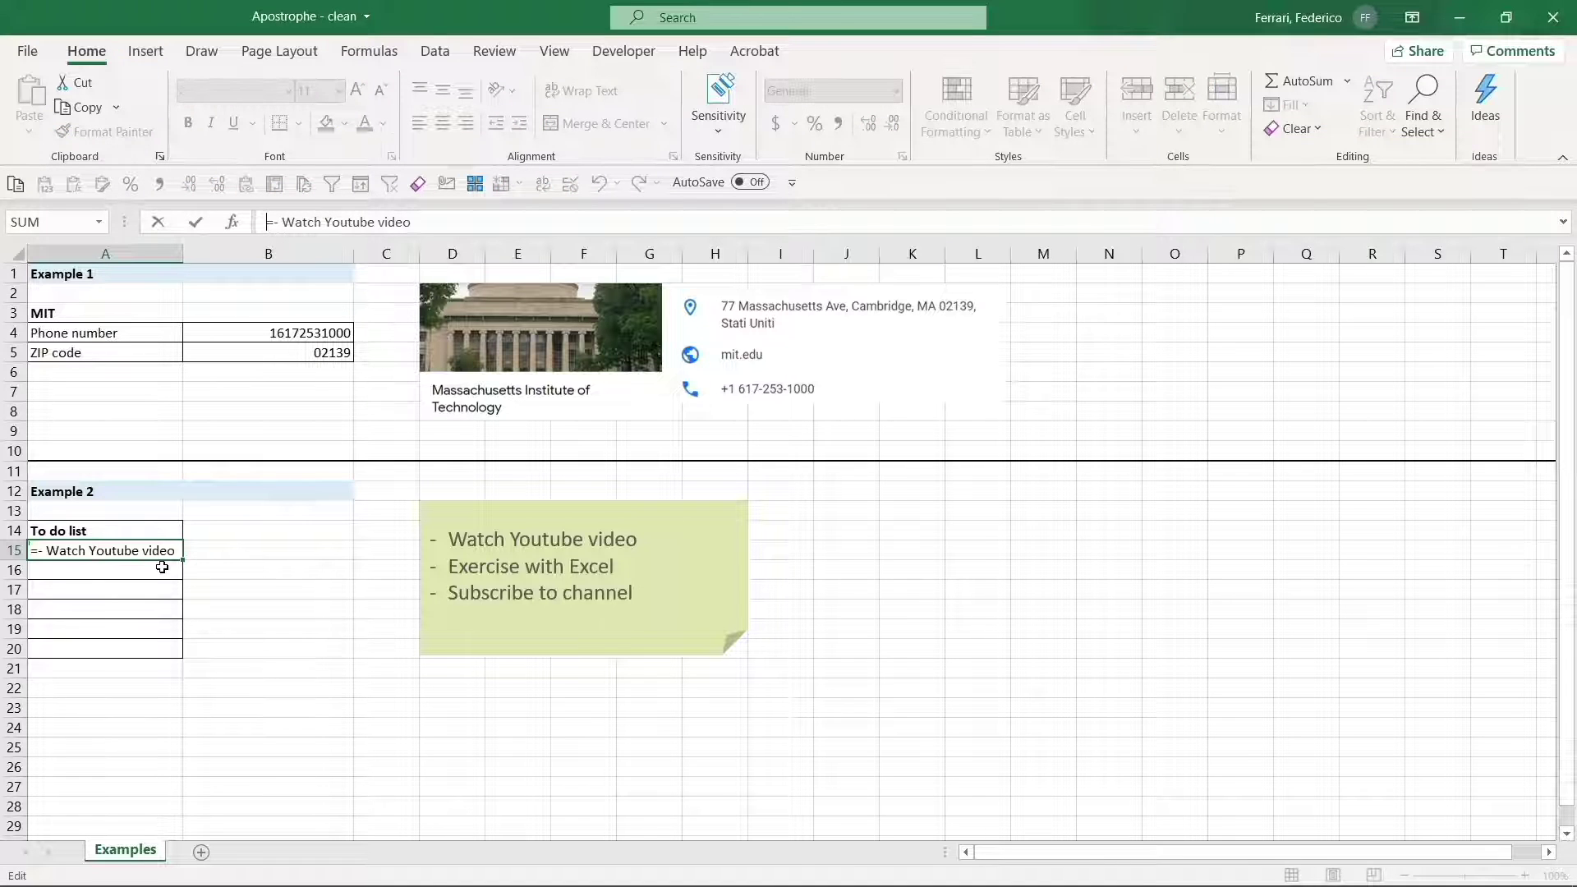
key(Delete)
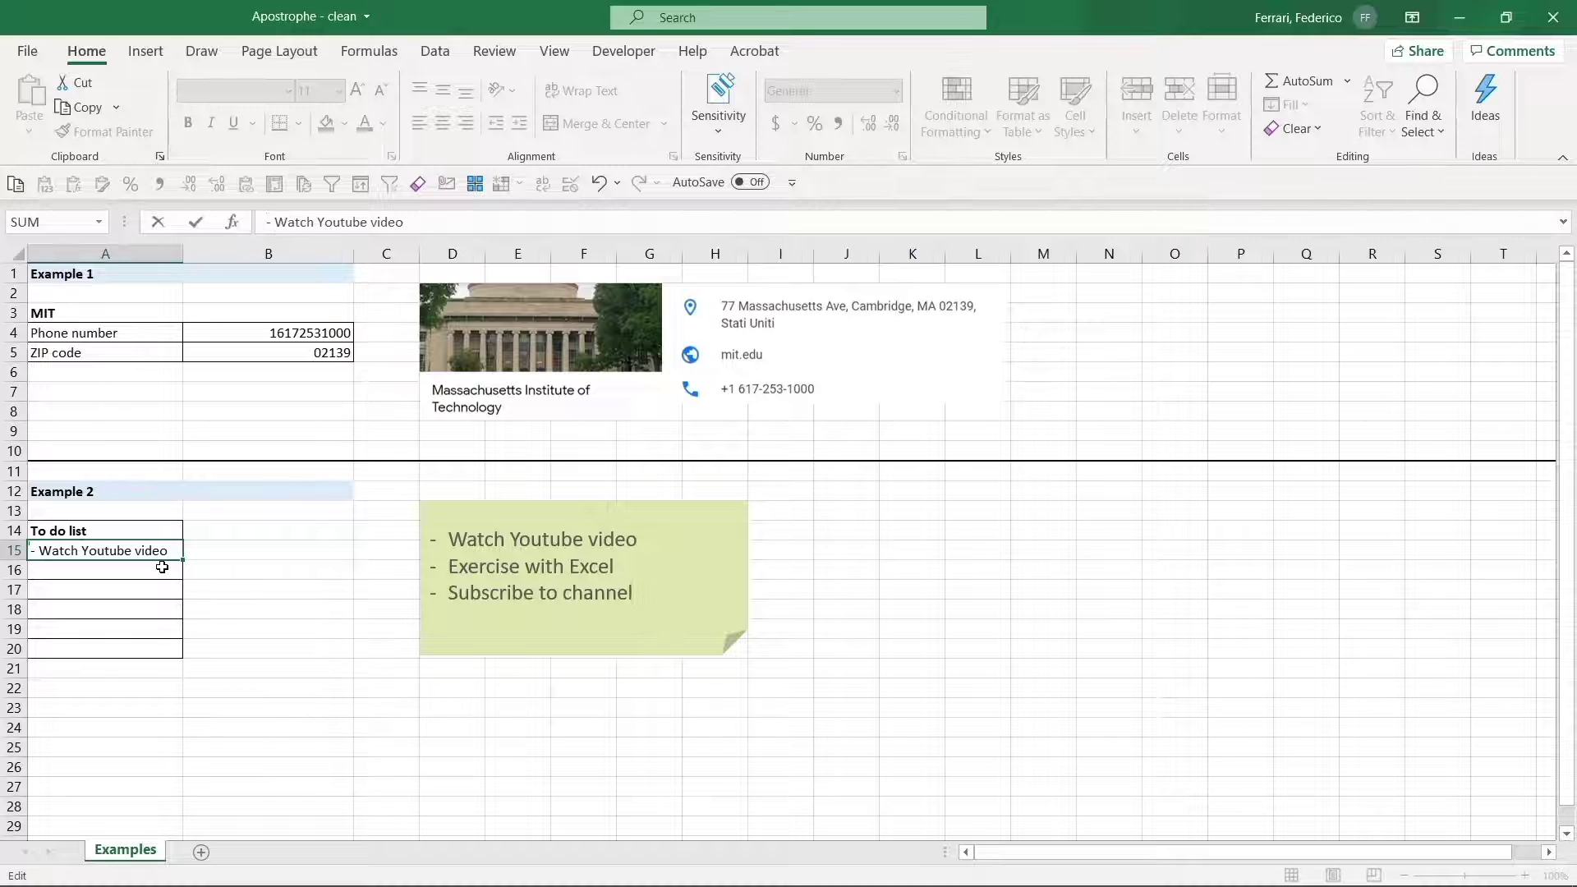
text(')
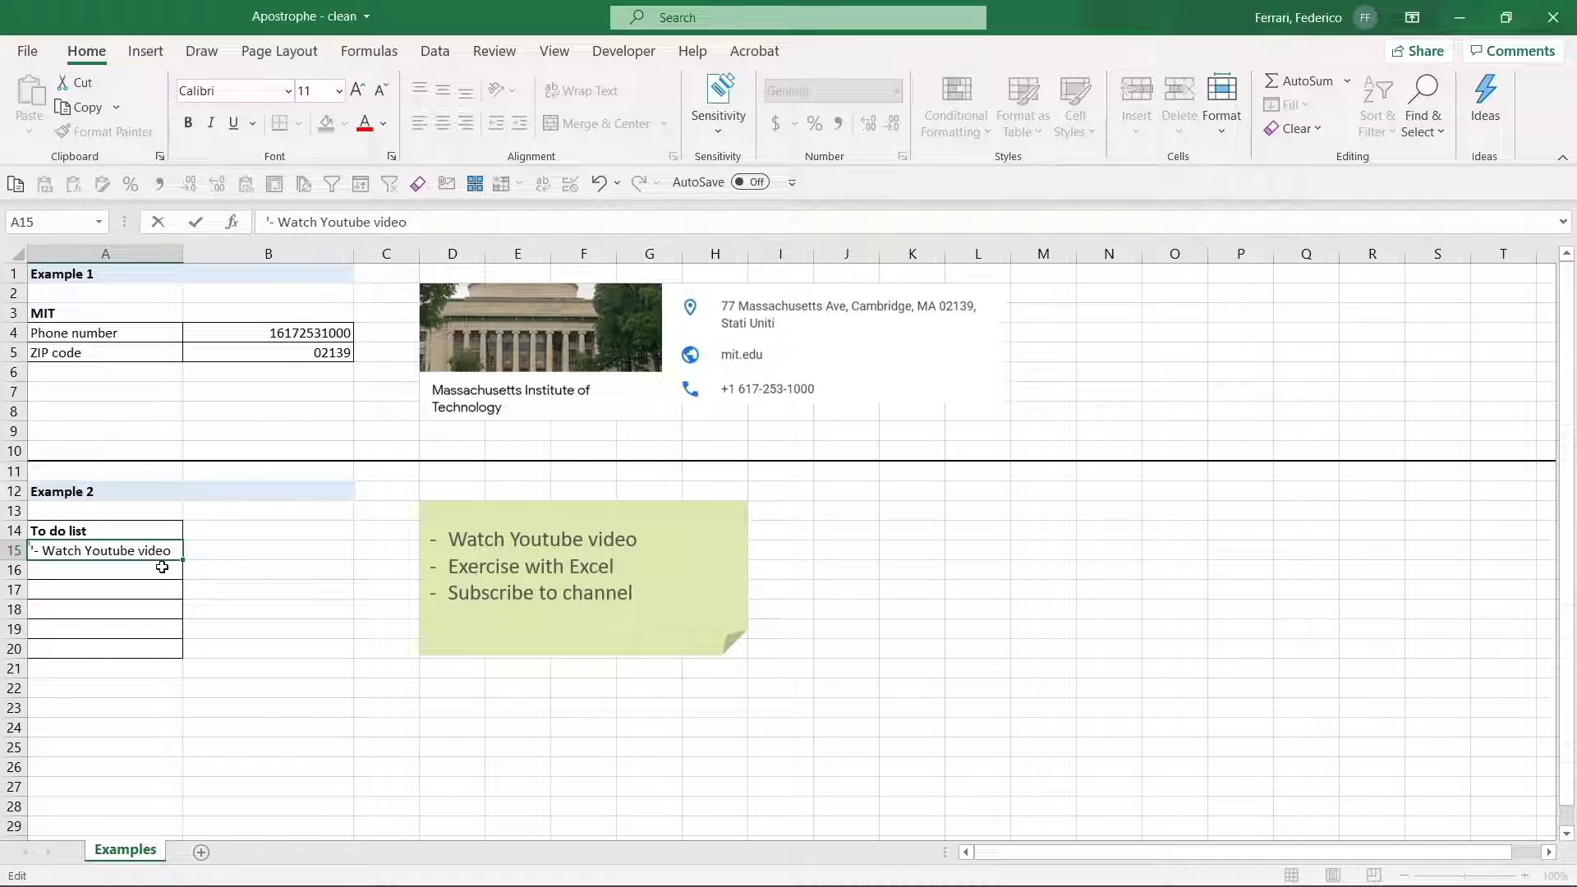
key(Return)
- Check A15's stored text, then enter a lone apostrophe in B15
key(Up)
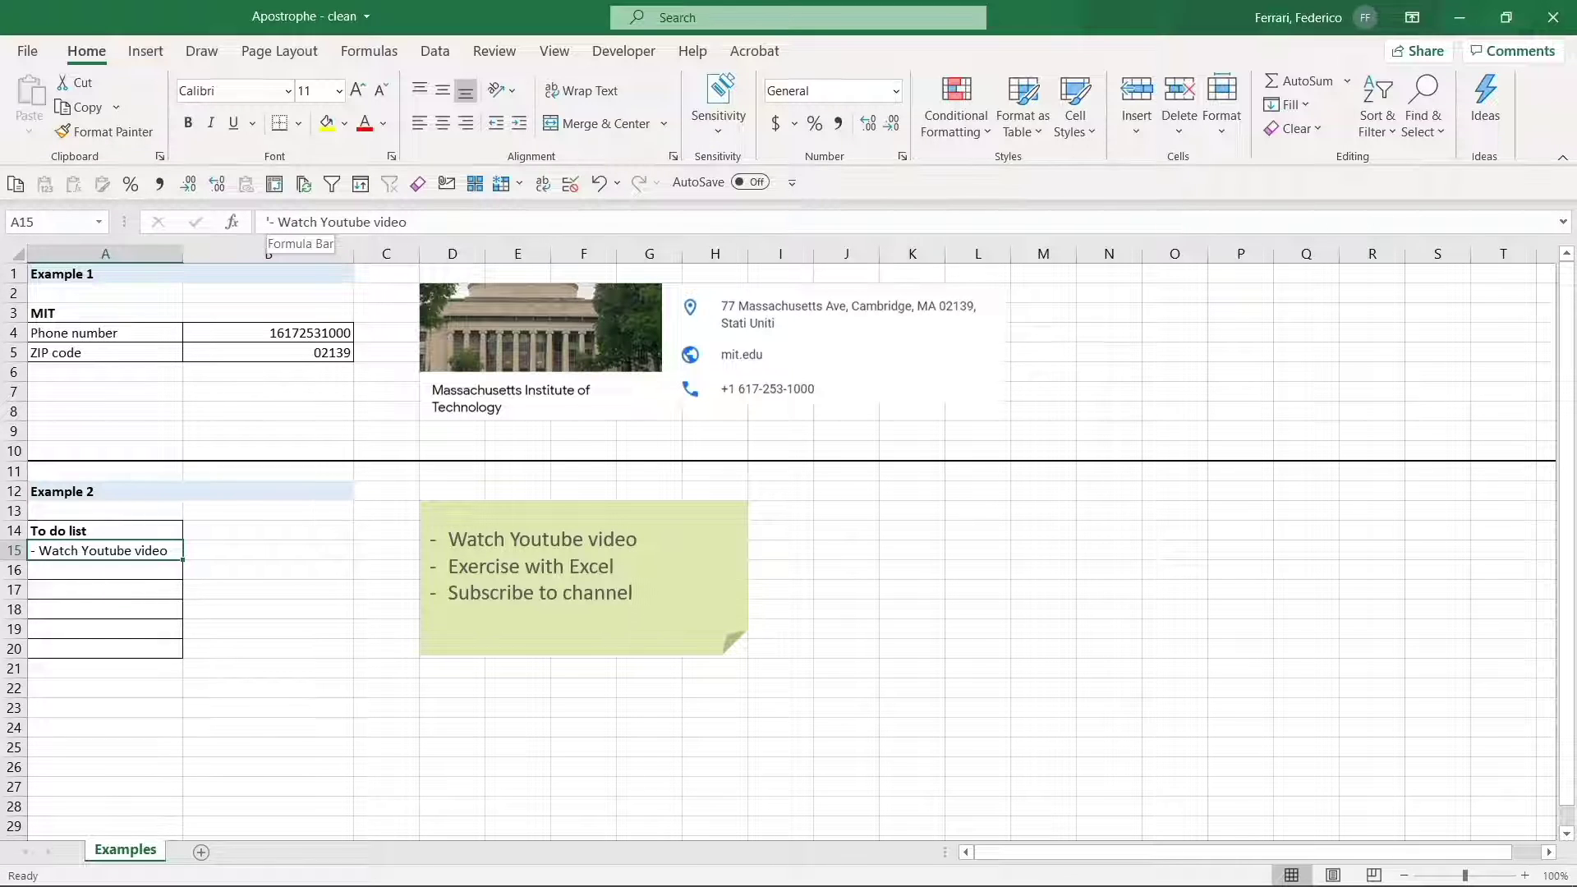
click(268, 551)
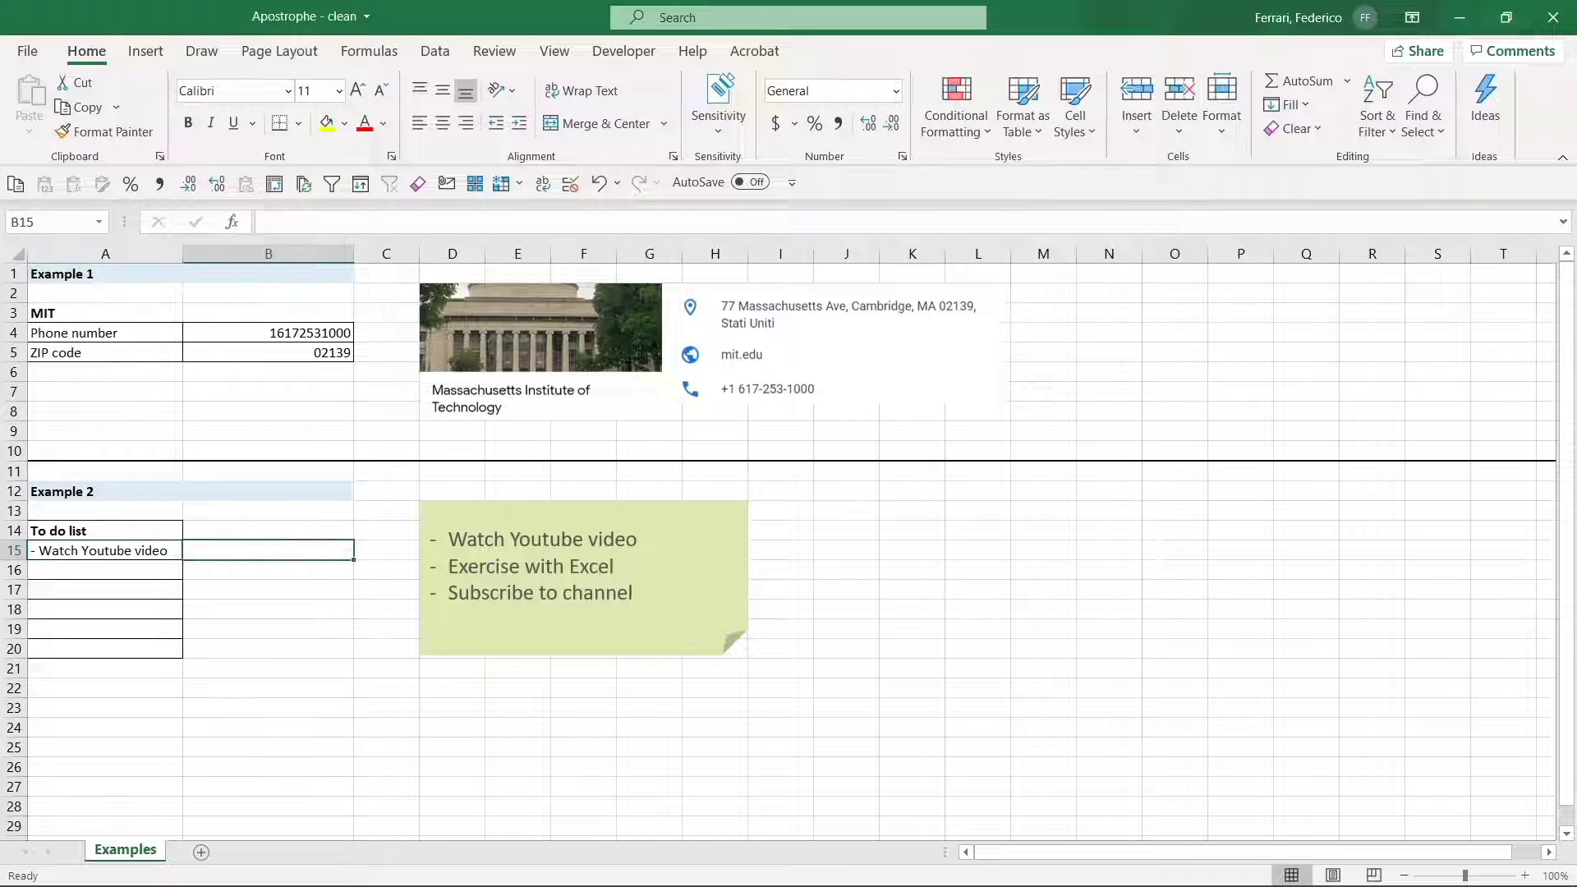
text(')
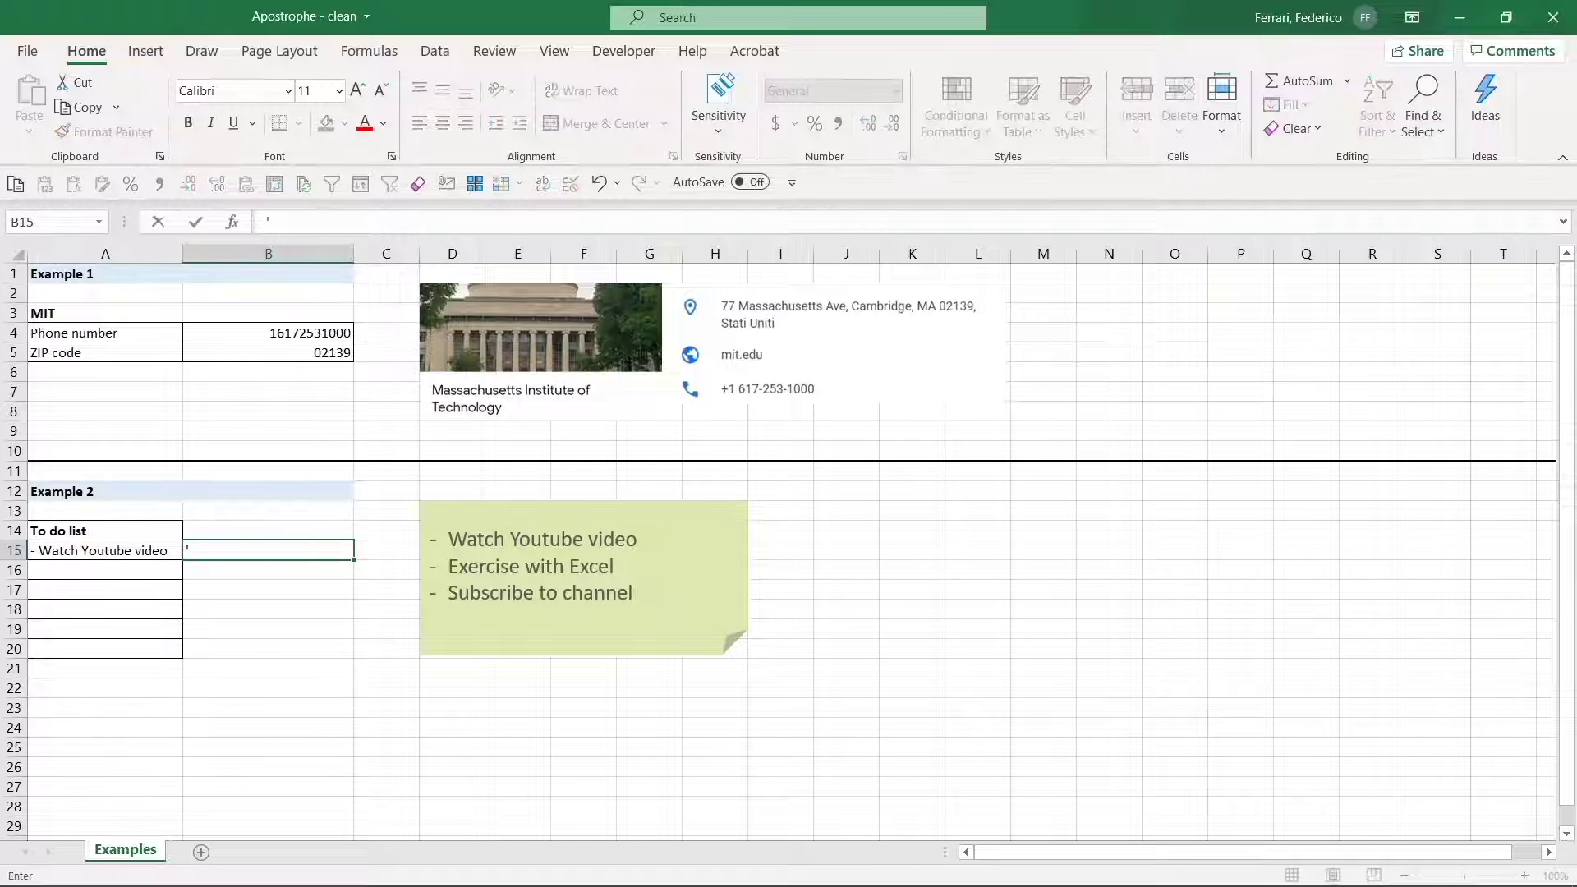
key(Return)
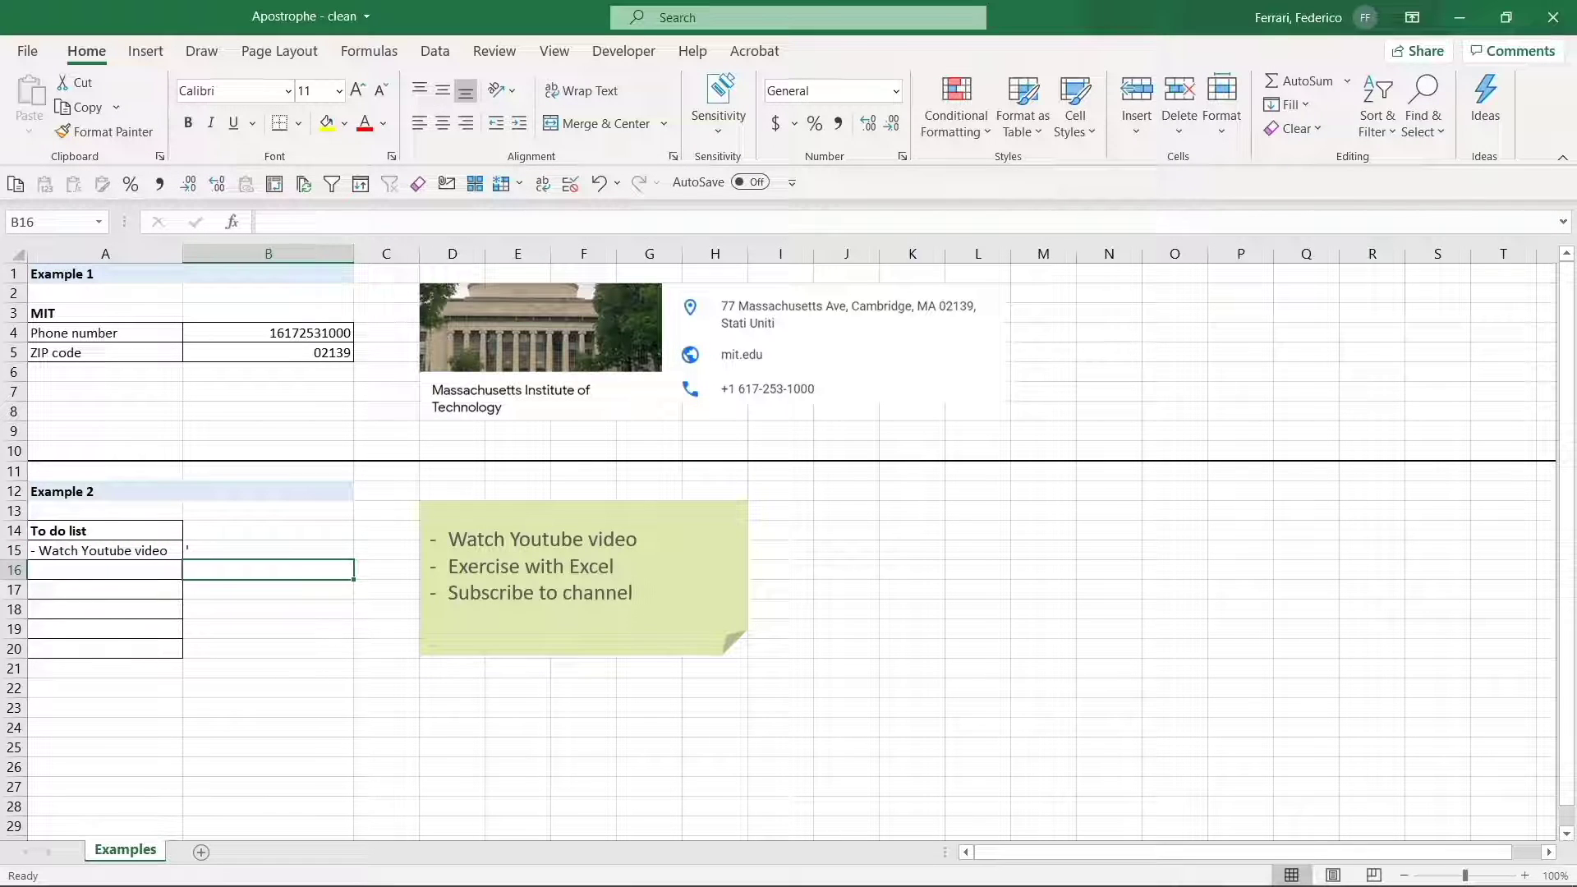